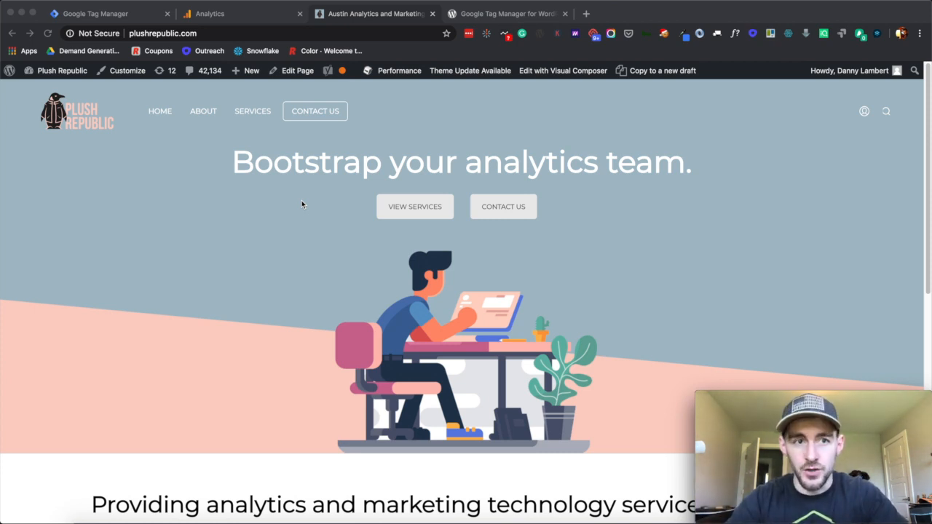
Switch to Google Analytics, open the Plush Republic property settings and copy the property's tracking ID
left_click(211, 22)
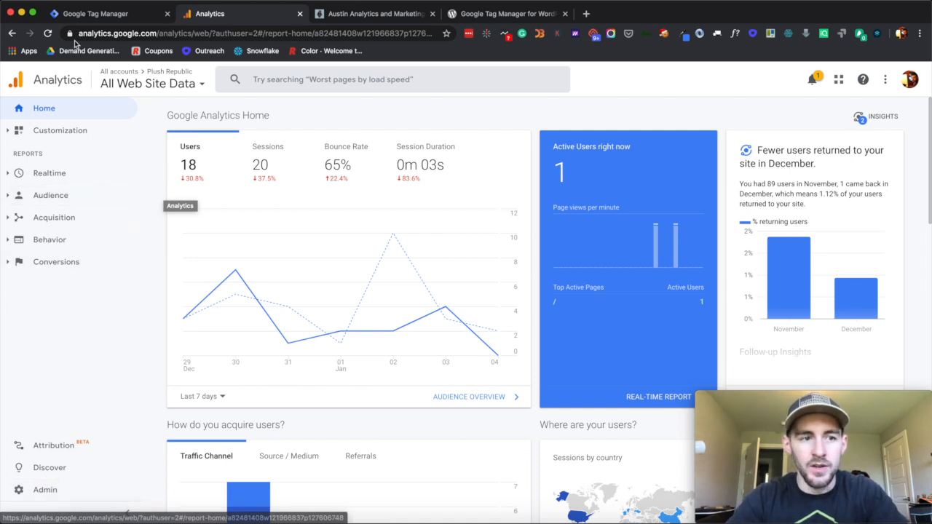
left_click(44, 493)
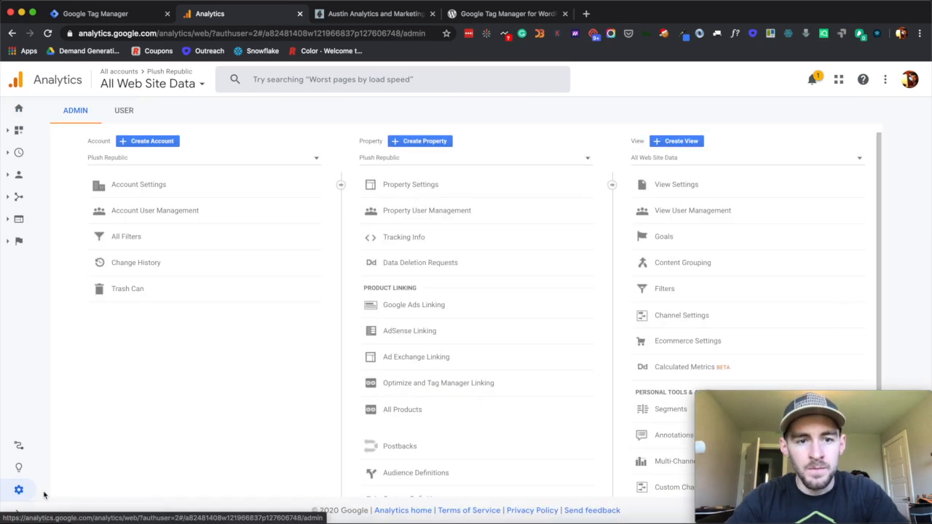
left_click(407, 185)
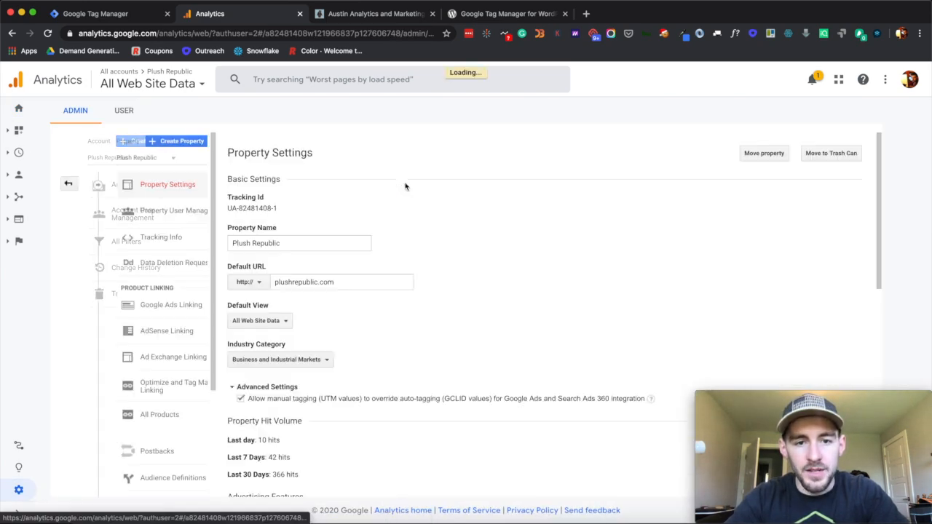
left_click_drag(289, 212, 227, 209)
key("ctrl+c")
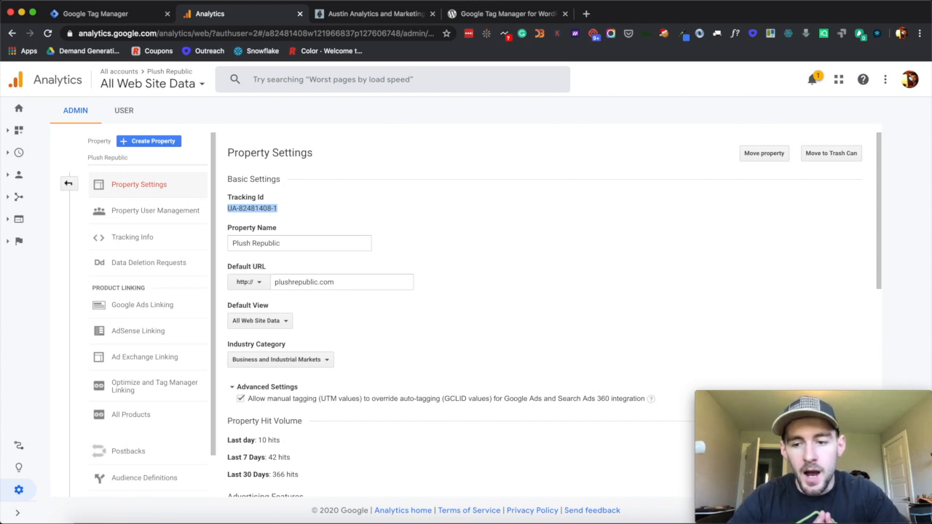
View the Google Tag Manager for WordPress plugin page, close it and return to the Google Analytics property settings
left_click(495, 16)
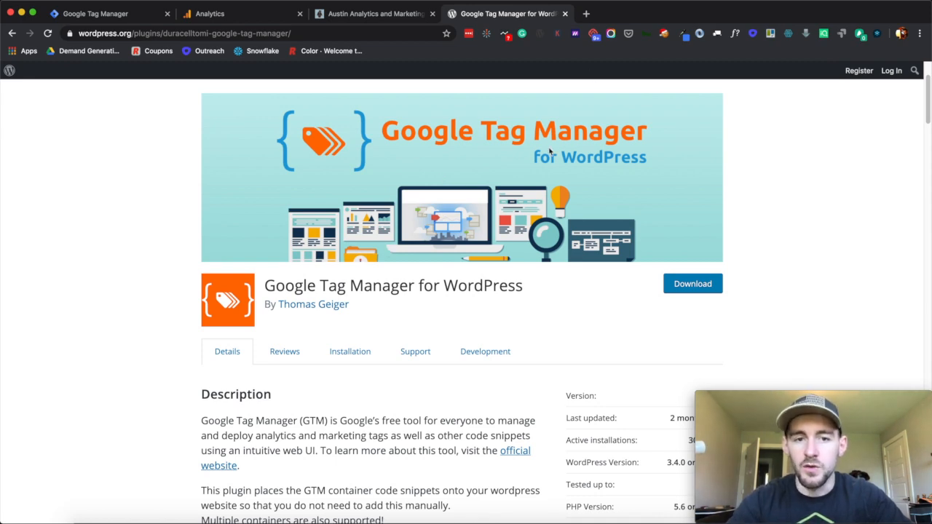
left_click(564, 14)
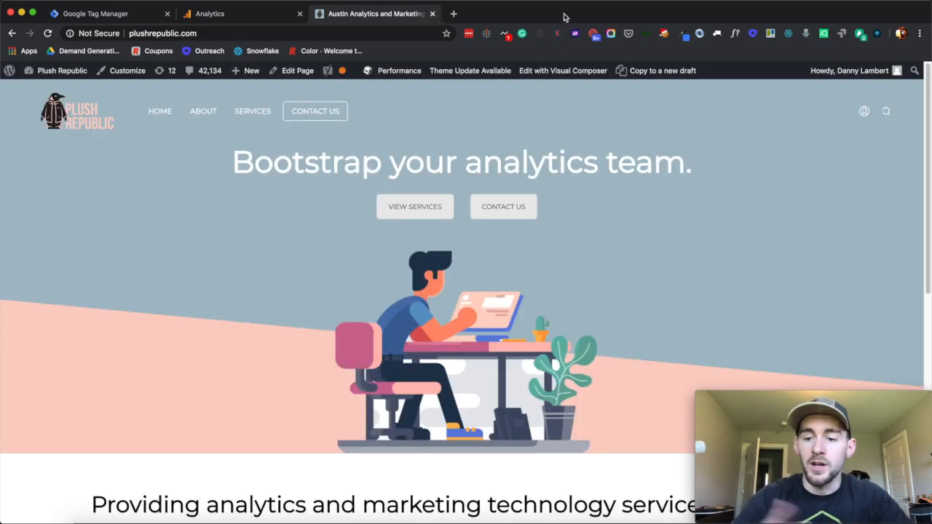
left_click(250, 15)
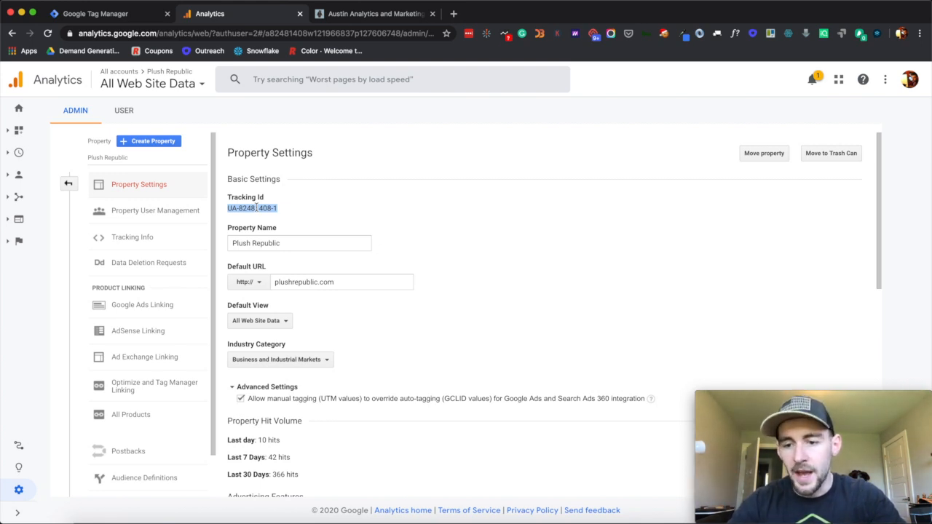
Switch to Google Tag Manager and inspect the existing user-defined variable GA Tracking ID, then close it
left_click(95, 13)
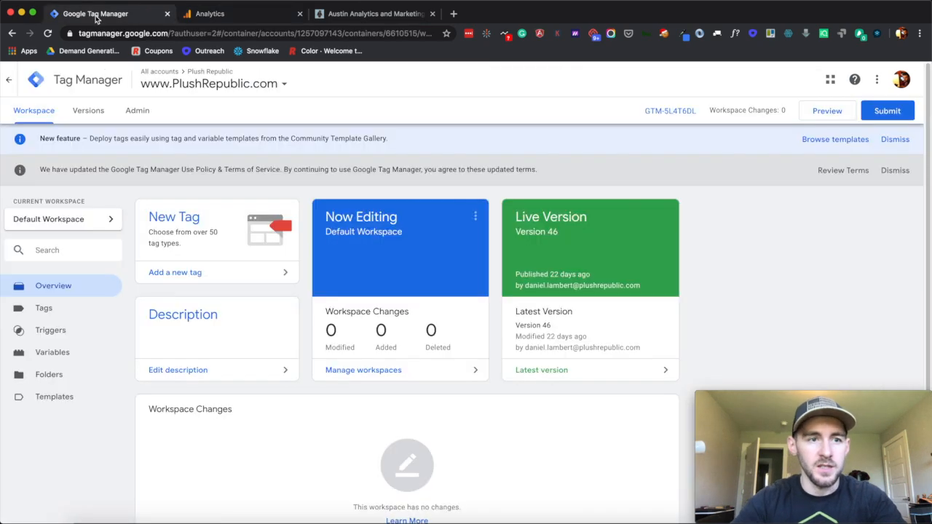
left_click(65, 353)
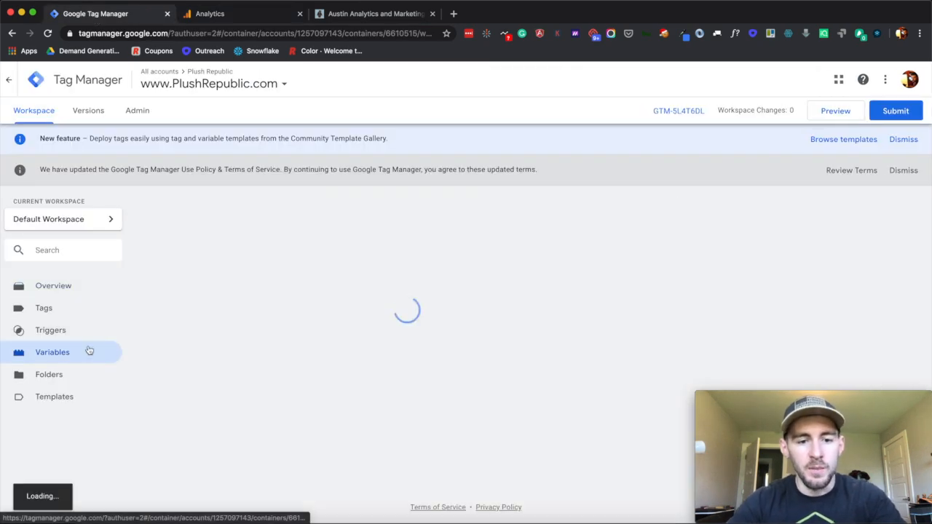
scroll(436, 303, "down", 5)
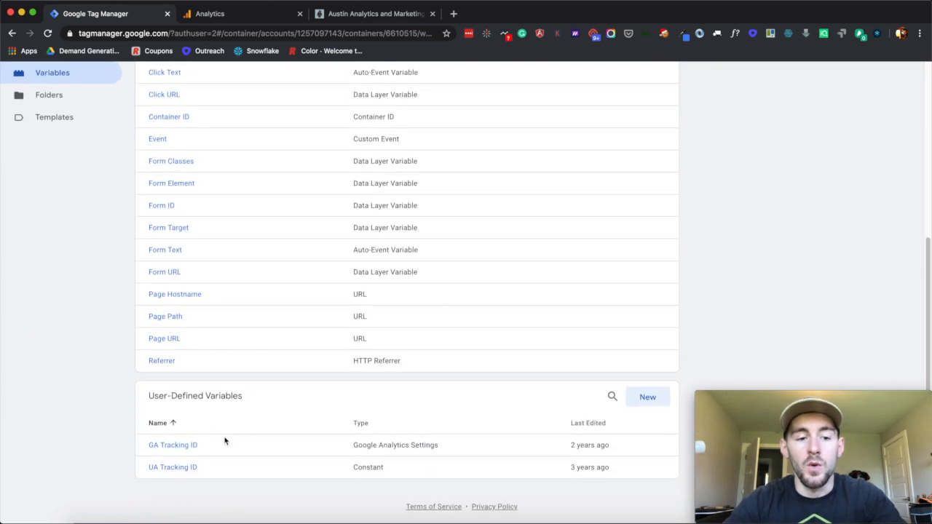
left_click(172, 445)
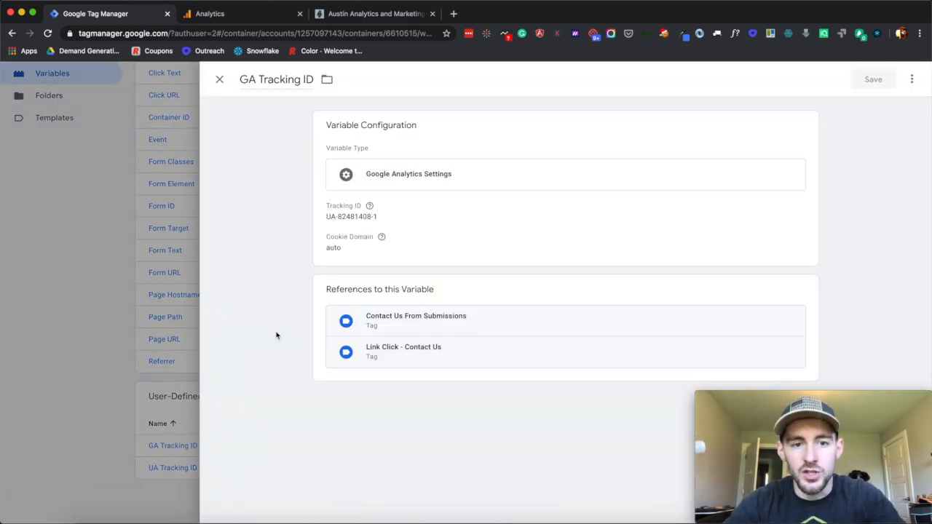
left_click(219, 80)
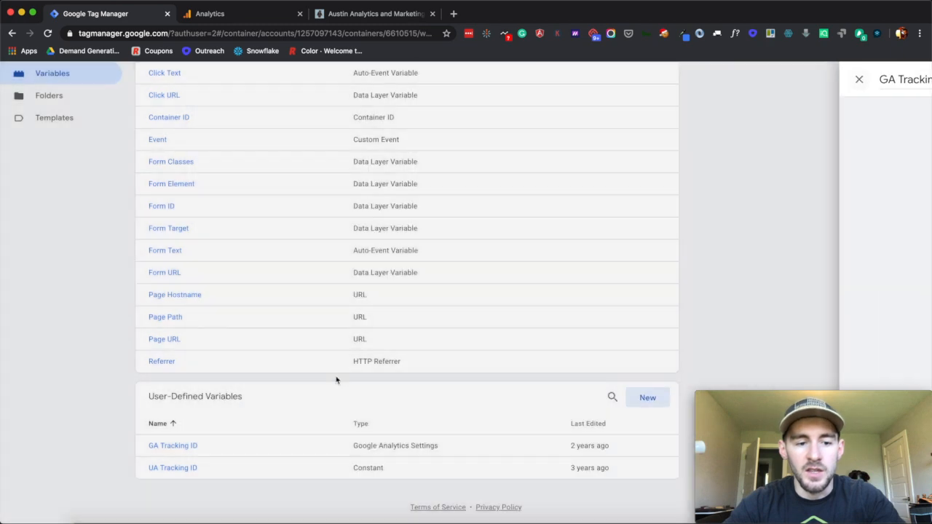
Start a new user-defined variable and name it GA Tracking ID
left_click(648, 399)
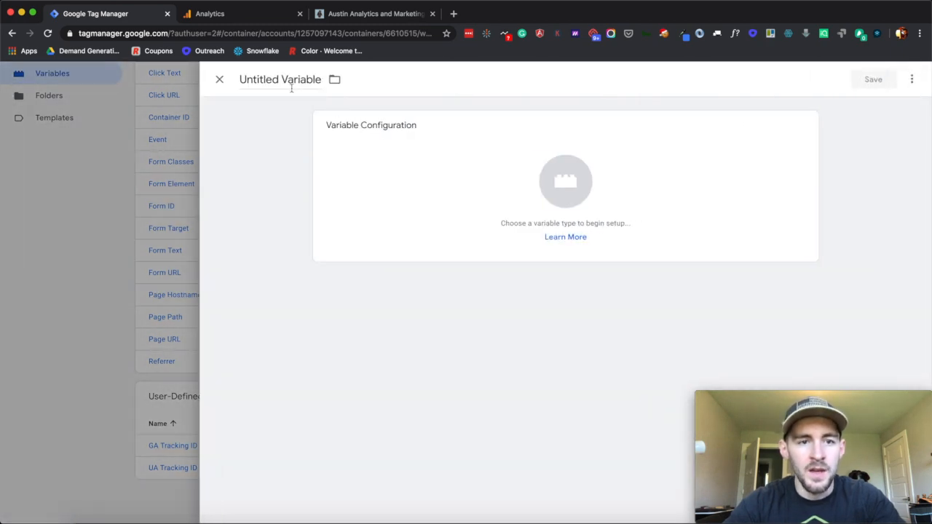
double_click(289, 82)
key("super+a")
type("GA")
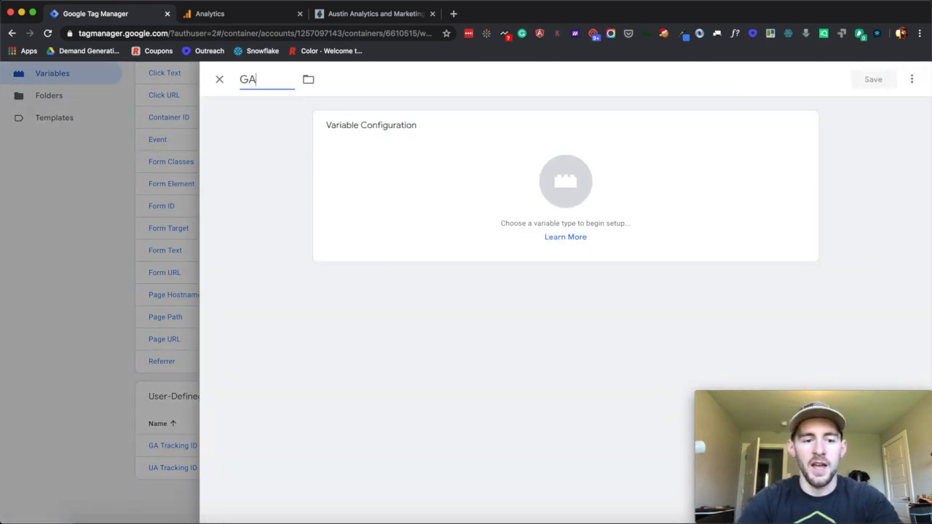
type(" Tracking ID")
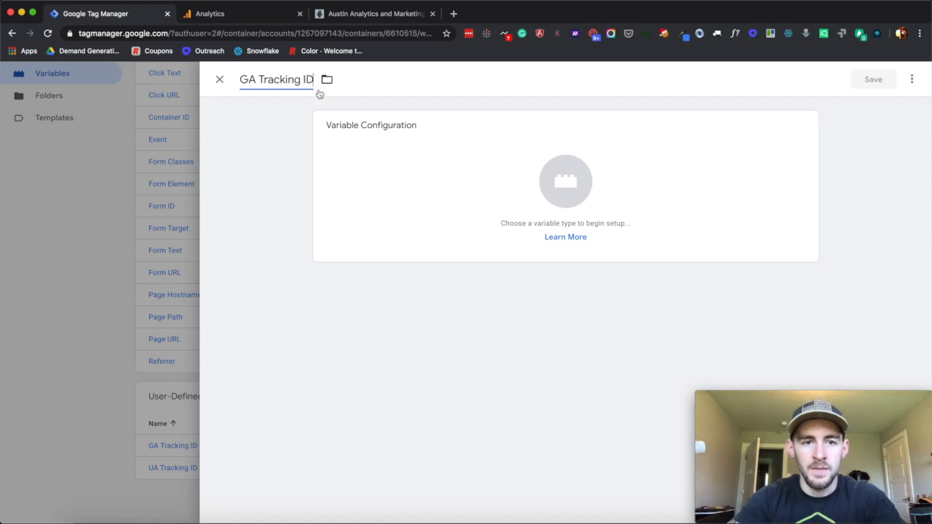
Set the new variable's type to Google Analytics Settings
left_click(501, 189)
scroll(697, 239, "down", 2)
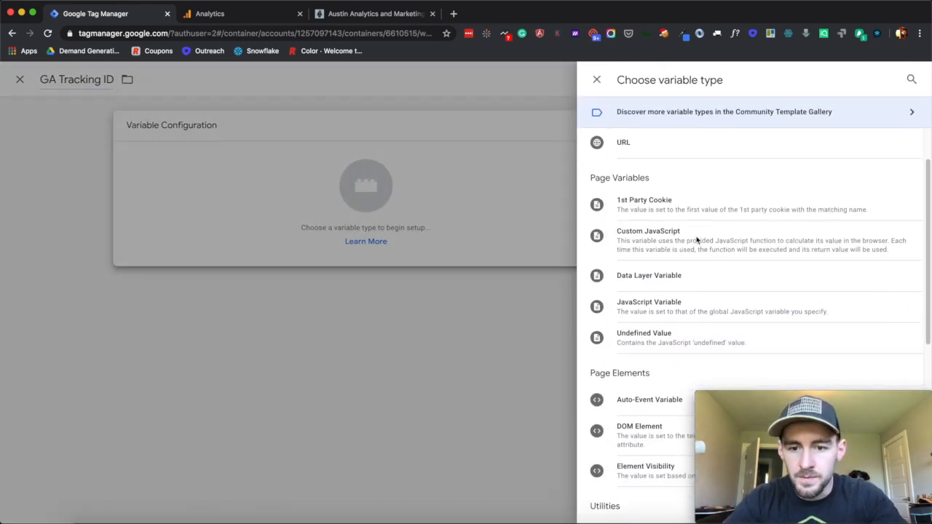
scroll(697, 239, "down", 5)
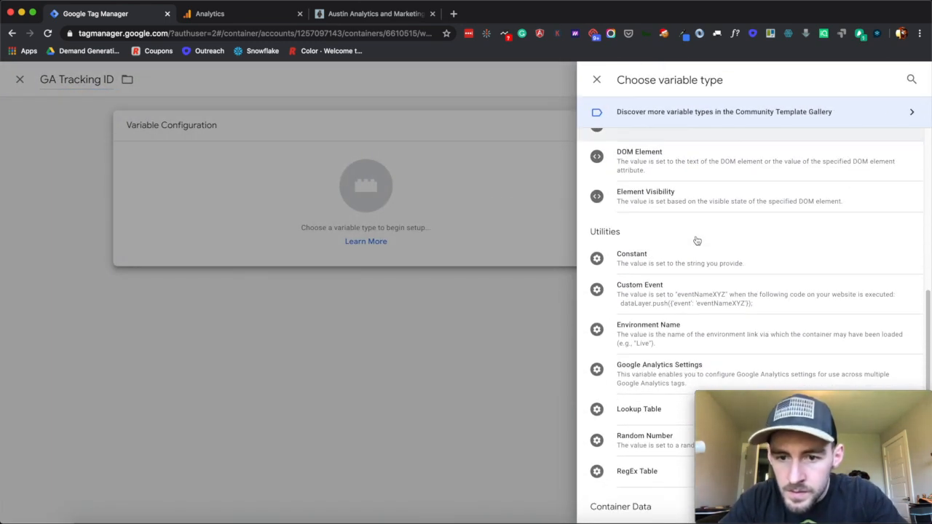
scroll(697, 239, "down", 1)
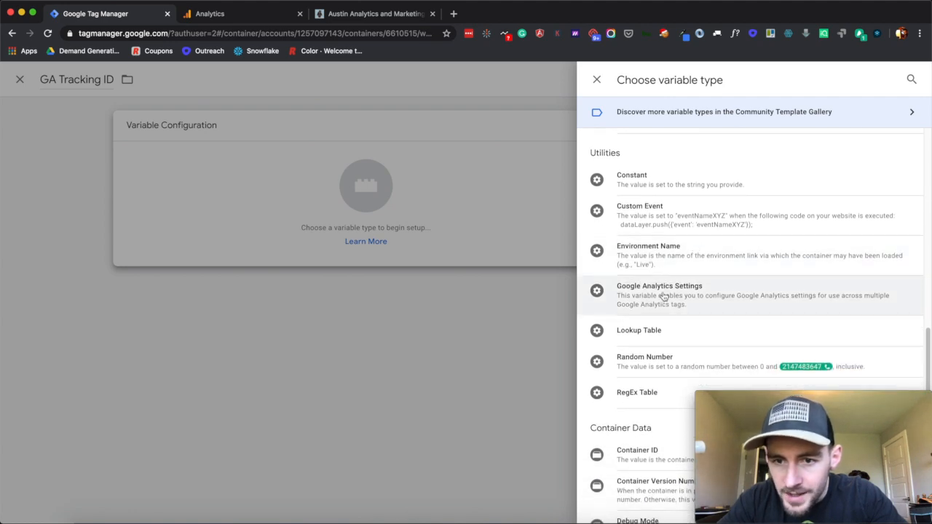
left_click(665, 296)
Copy the tracking ID from the Google Analytics property settings and enter it as the new variable's Tracking ID
left_click(413, 243)
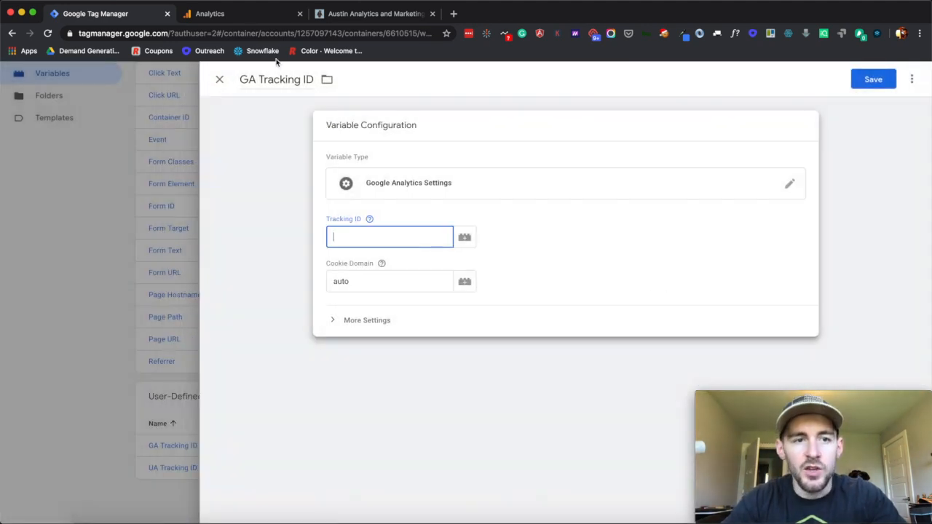
left_click(224, 15)
left_click(289, 217)
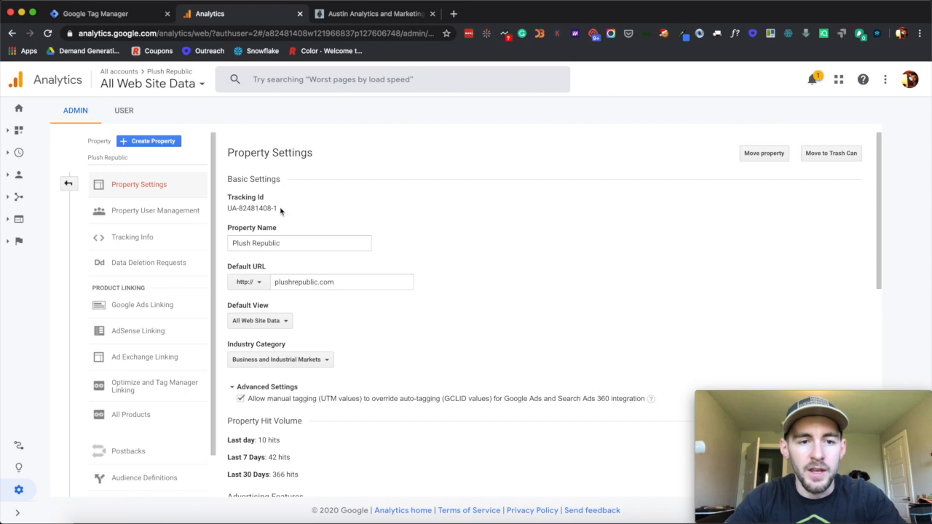
left_click_drag(281, 211, 231, 207)
left_click(95, 13)
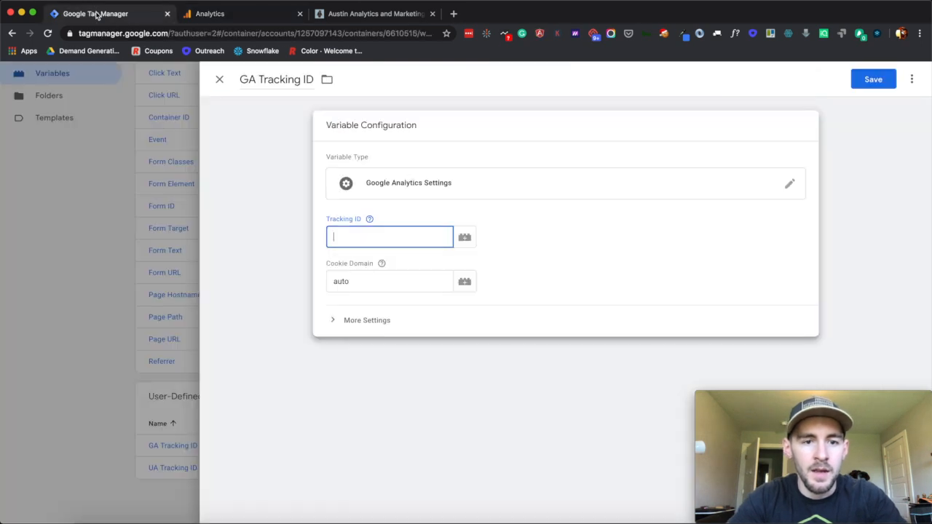
key("ctrl+v")
Look over the new variable's additional settings, collapse them and discard the unsaved variable
left_click(329, 324)
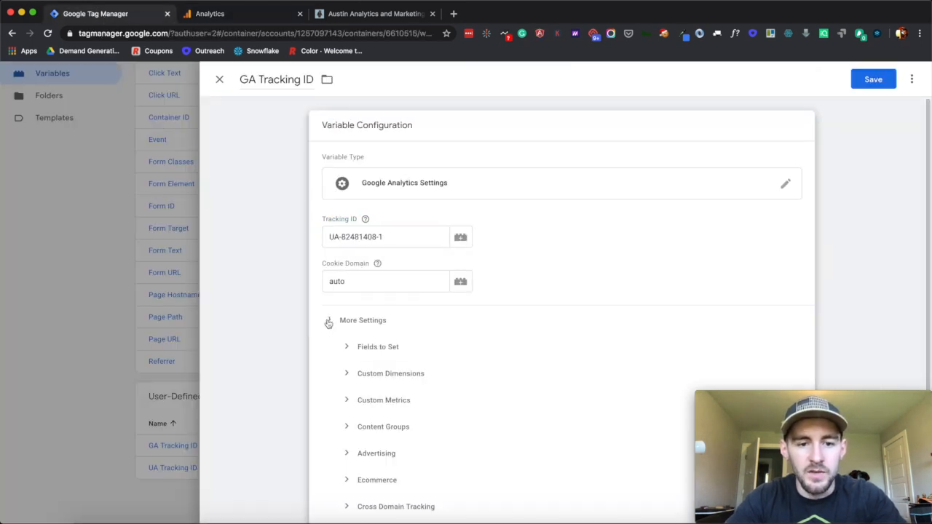
left_click(331, 324)
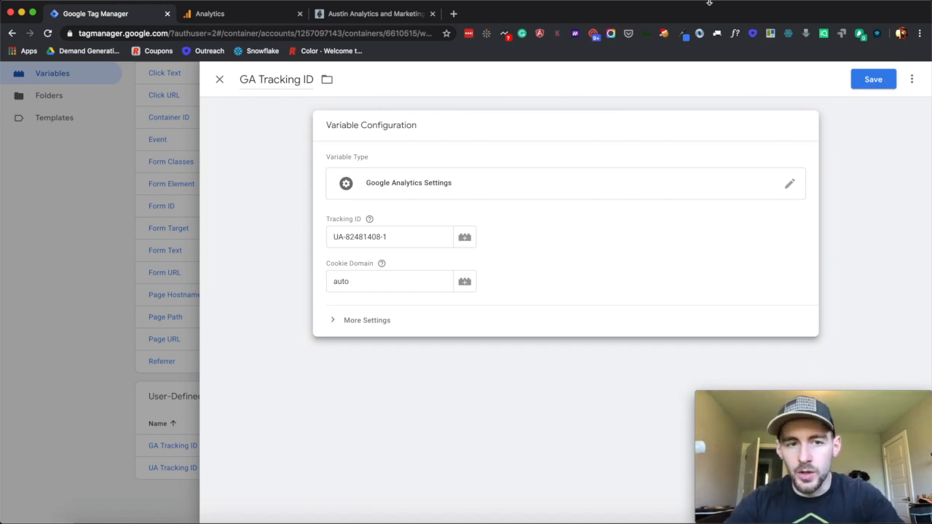
left_click(219, 82)
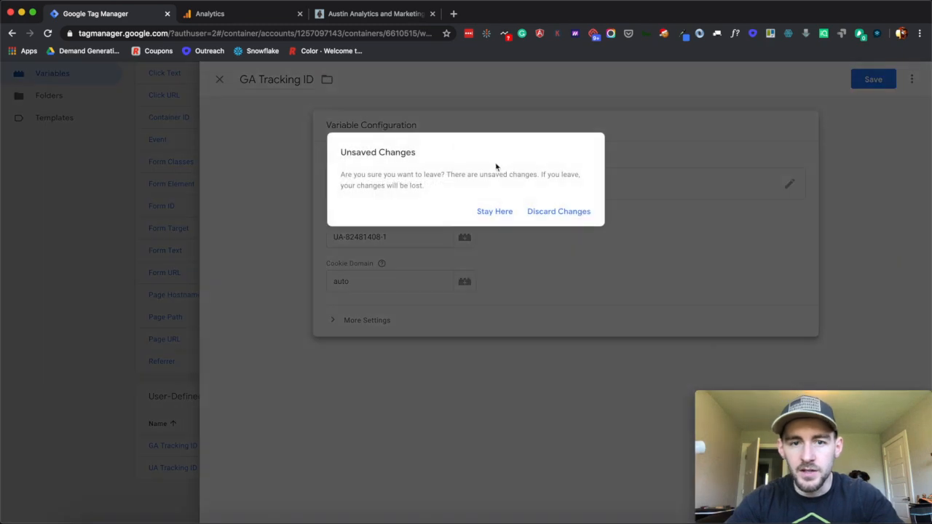
left_click(558, 211)
Check the configuration and tag references of the existing GA Tracking ID variable again and close it
left_click(180, 445)
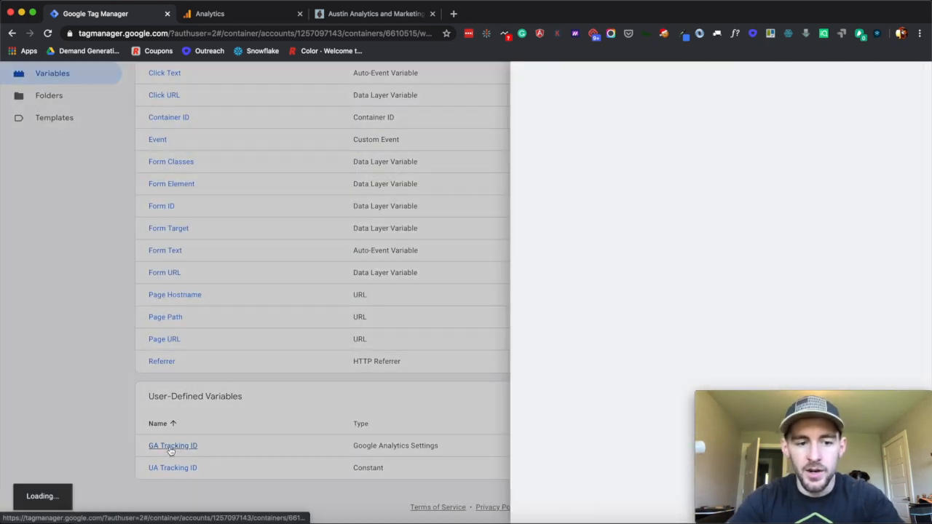
mouse_move(382, 236)
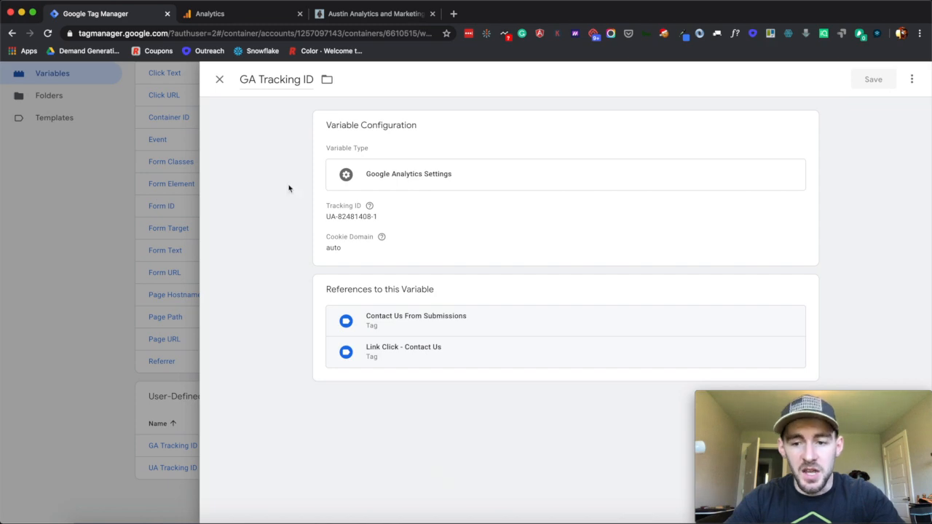
left_click(219, 80)
Open the Google Analytics tag from the workspace's tags and review its configuration
scroll(87, 244, "up", 3)
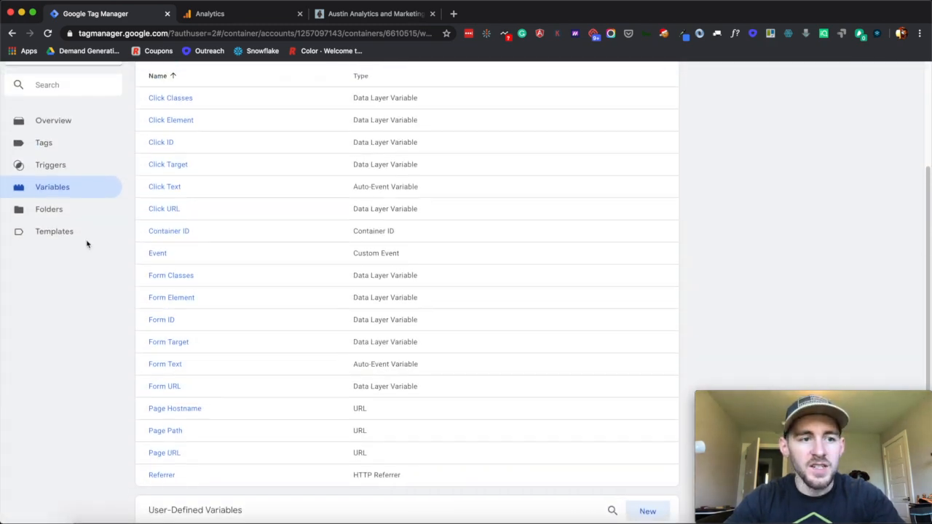
scroll(87, 245, "up", 1)
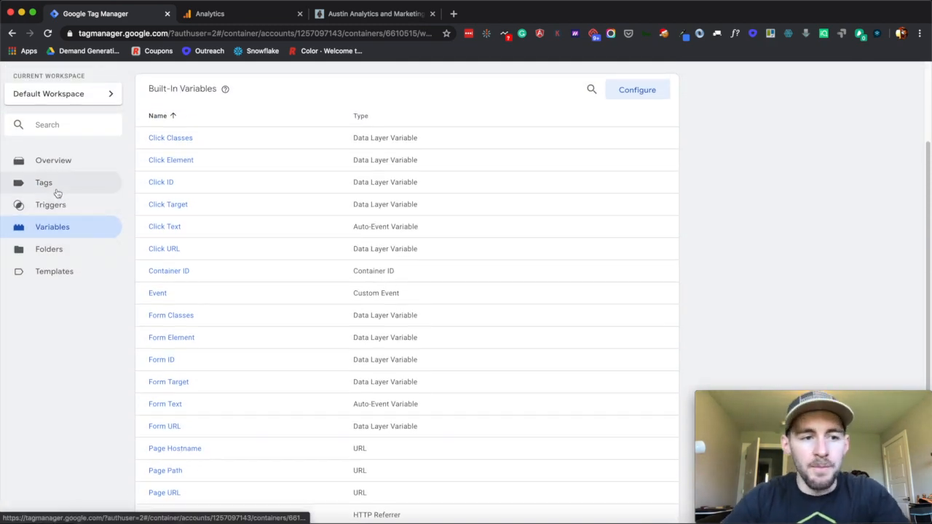
left_click(45, 183)
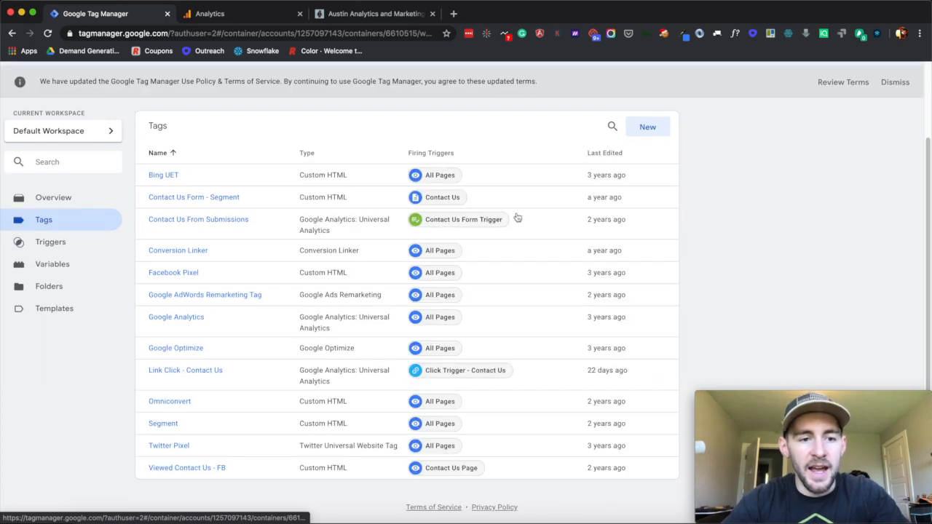
left_click(177, 318)
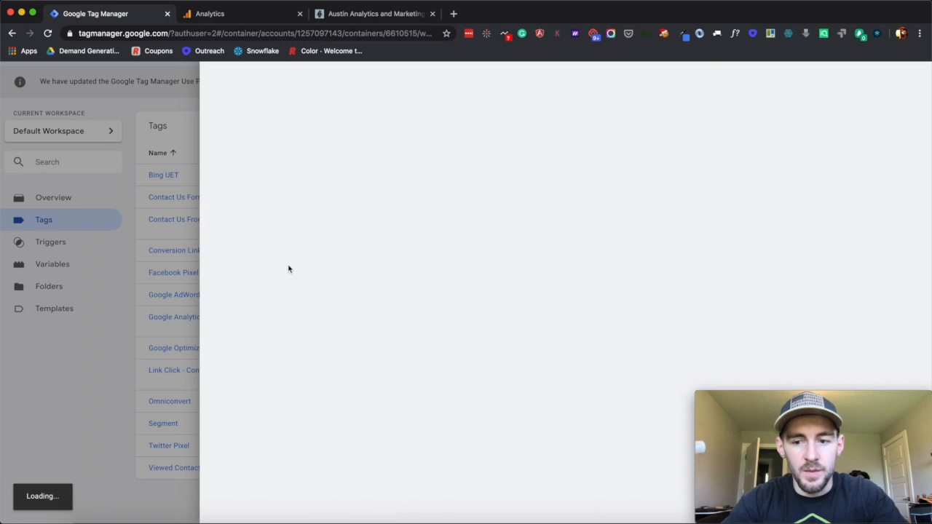
scroll(474, 253, "down", 2)
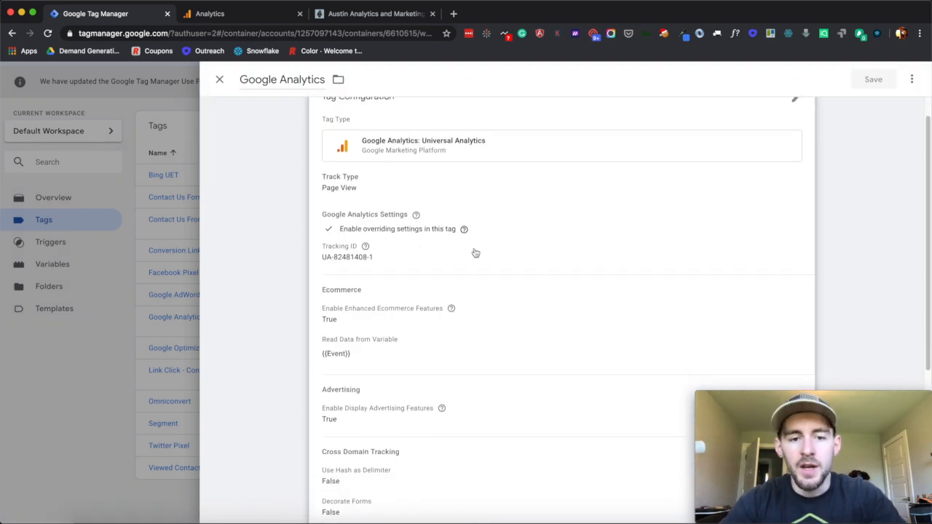
scroll(475, 252, "up", 2)
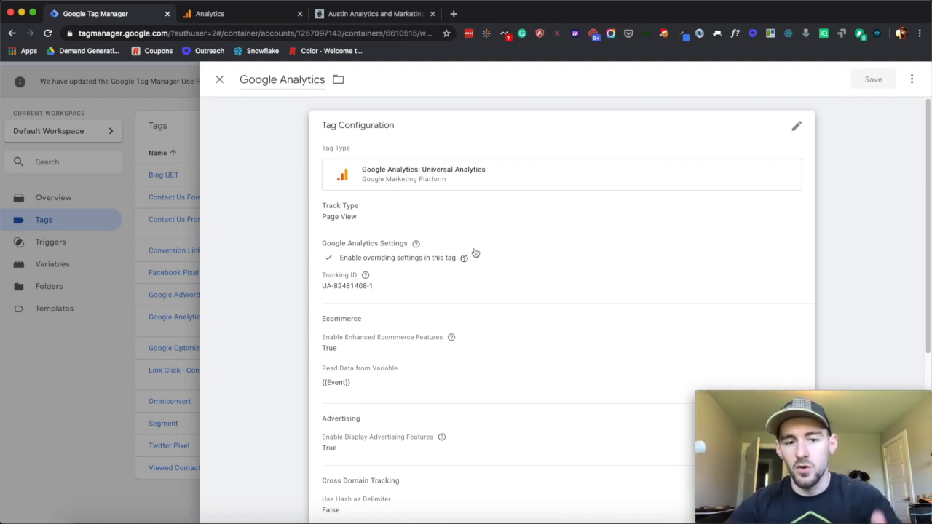
Edit the Google Analytics tag to disable overriding settings and use {{GA Tracking ID}} as its Google Analytics Settings variable
left_click(797, 129)
scroll(692, 208, "up", 2)
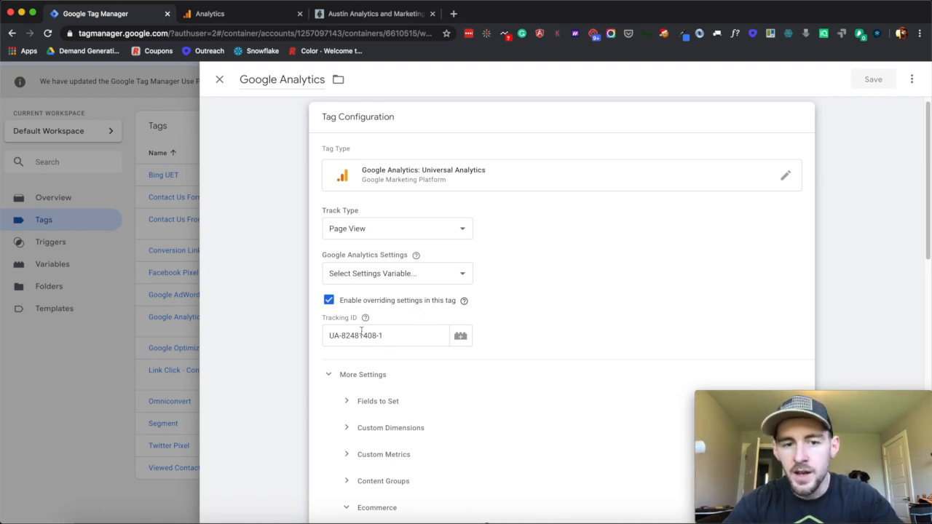
left_click(329, 301)
left_click(357, 282)
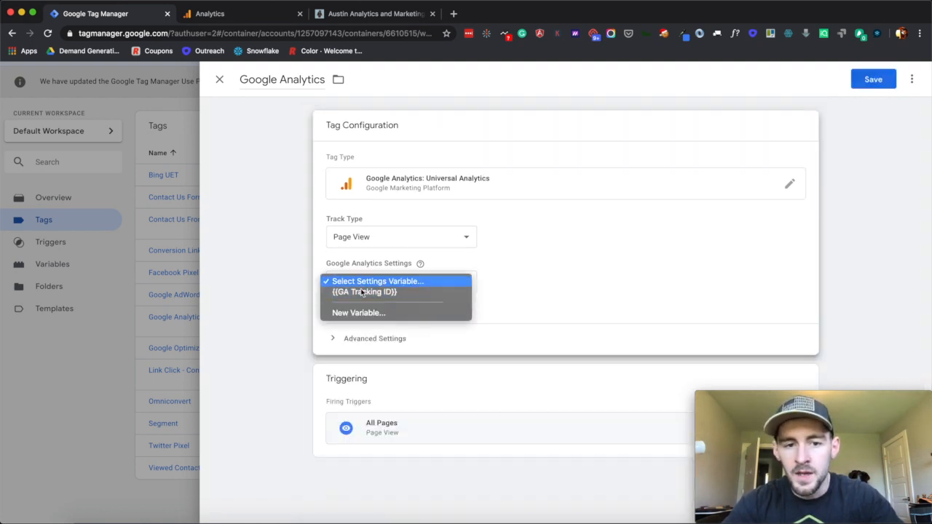
left_click(356, 293)
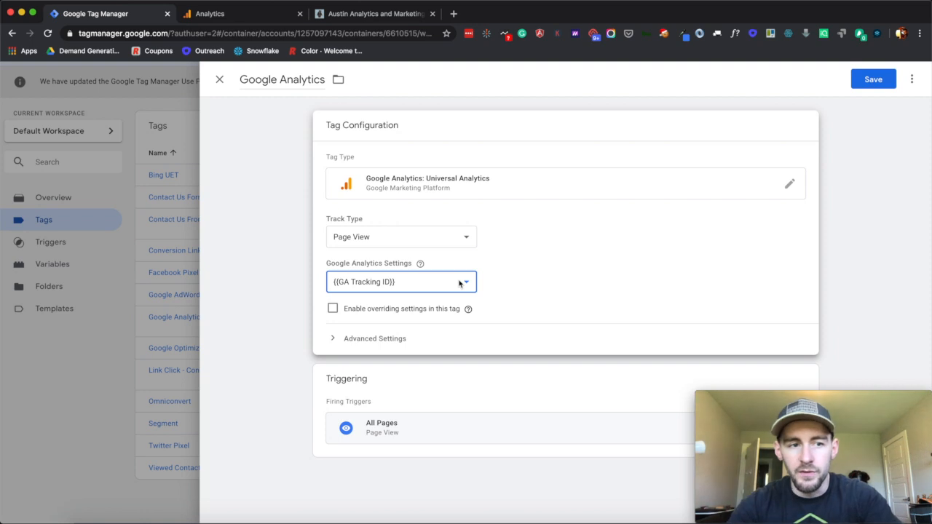
Compare the settings variable with the overriding settings' direct tracking ID in the Google Analytics tag, then close it and discard the unsaved changes
left_click(417, 288)
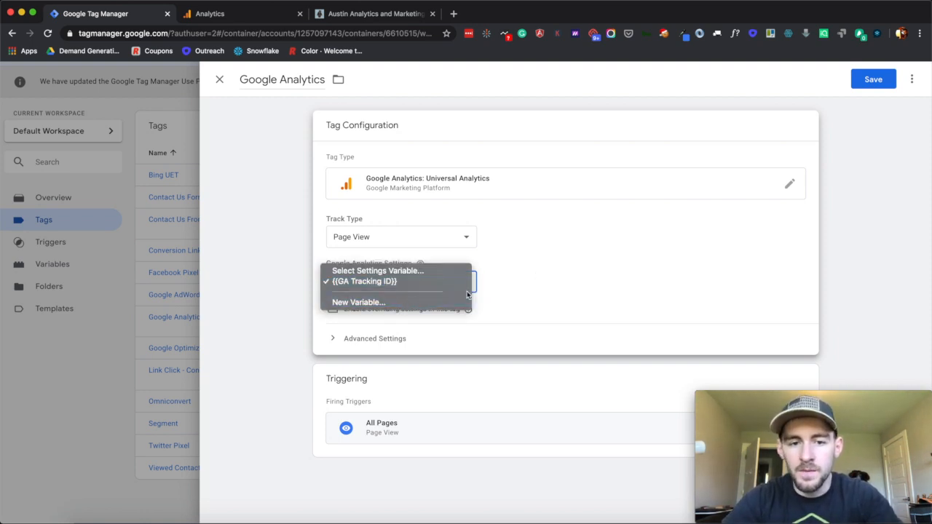
left_click(525, 288)
left_click(333, 311)
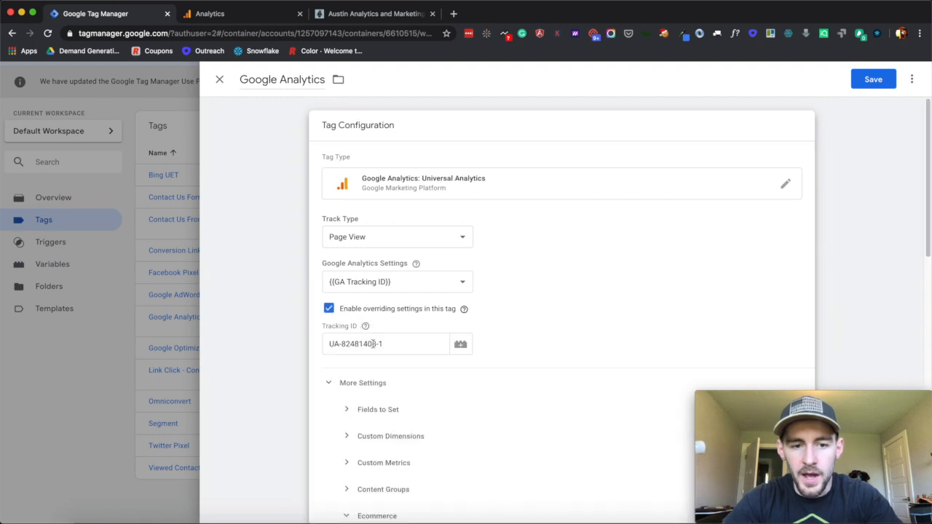
left_click(391, 285)
left_click(398, 282)
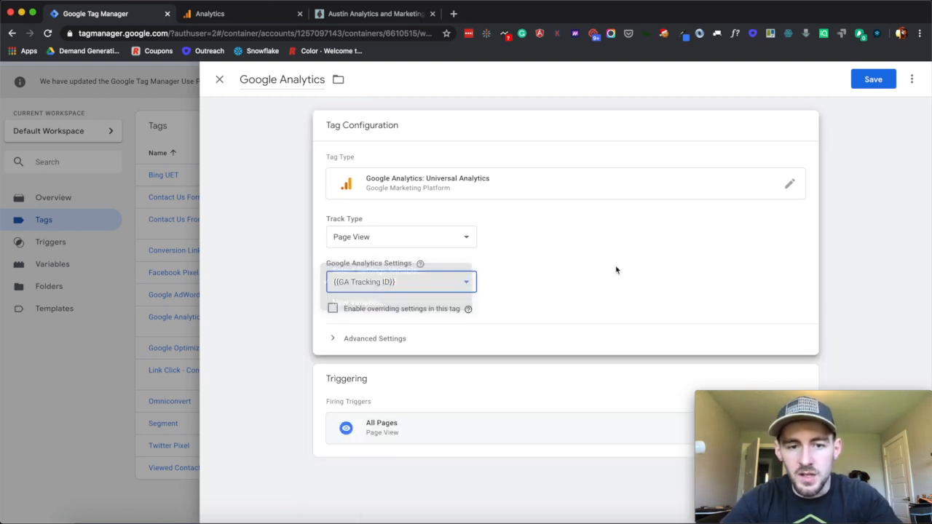
left_click(218, 79)
left_click(558, 217)
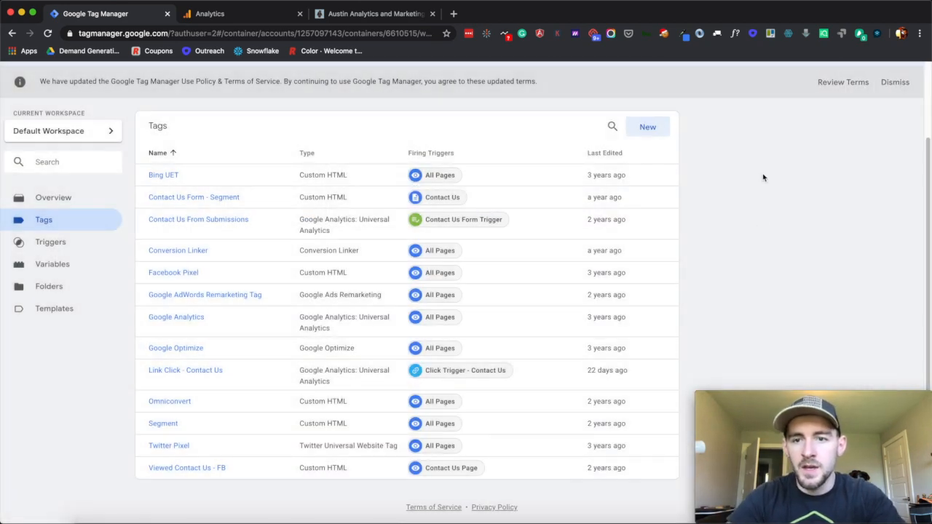
Create a new tag of type Google Analytics: Universal Analytics and name it "Google Analytics Tracking"
left_click(650, 132)
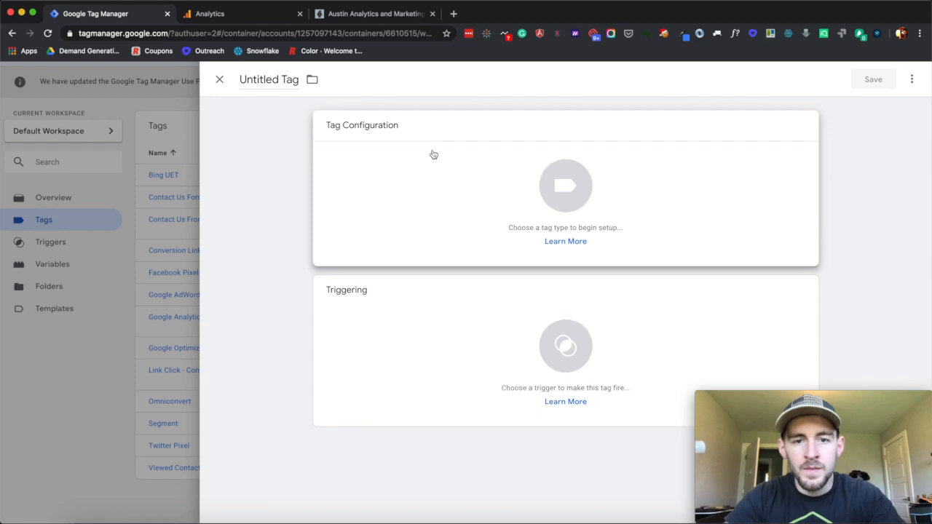
left_click(433, 154)
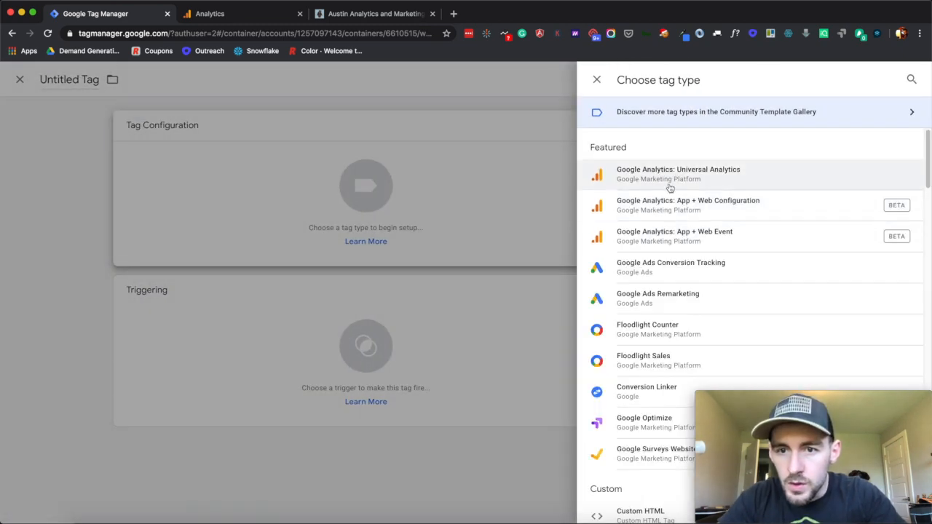
left_click(669, 179)
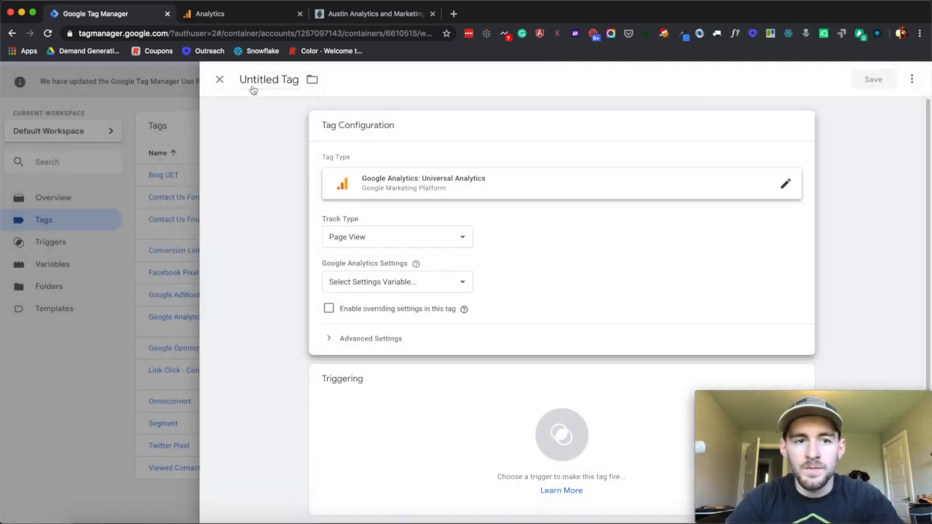
left_click(260, 80)
type("Google")
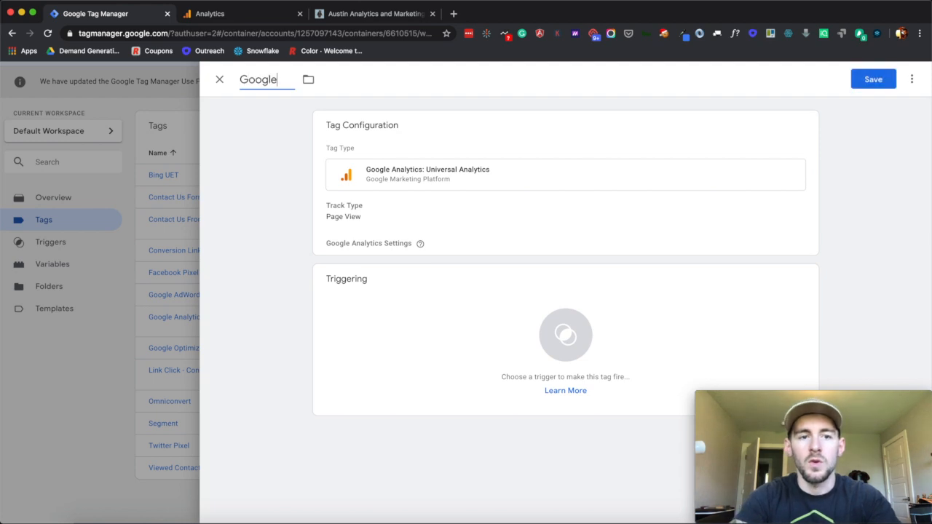
type(" Analytics Tracking")
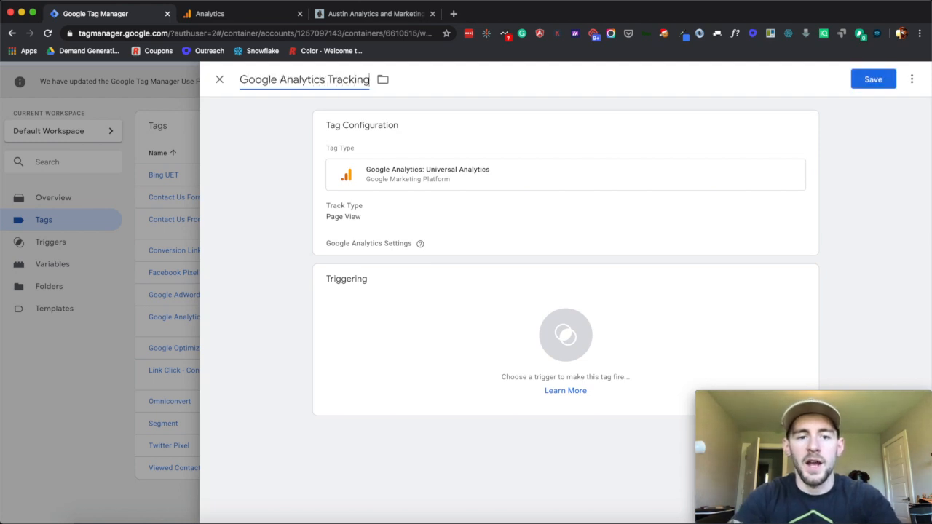
Keep Page View as the tag's track type and choose {{GA Tracking ID}} as its Google Analytics Settings variable
left_click(482, 217)
left_click(412, 230)
left_click(562, 253)
left_click(428, 269)
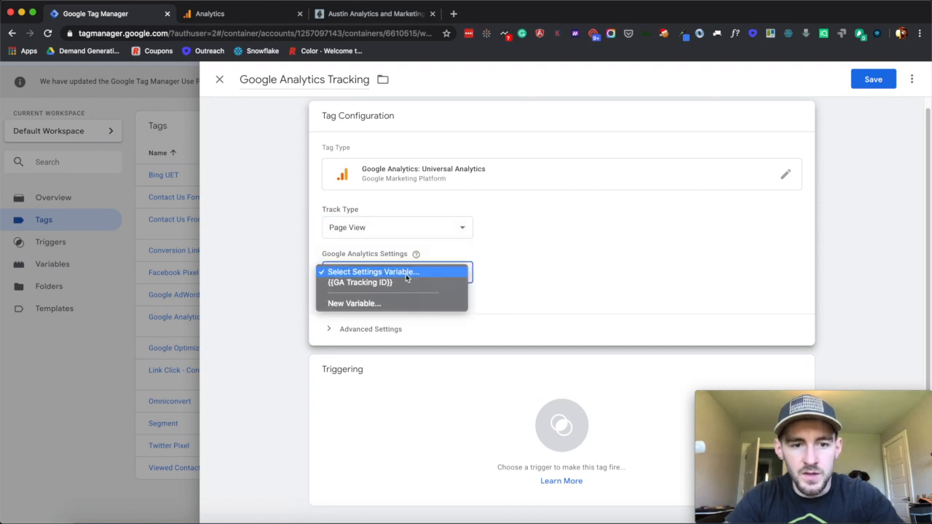
left_click(389, 283)
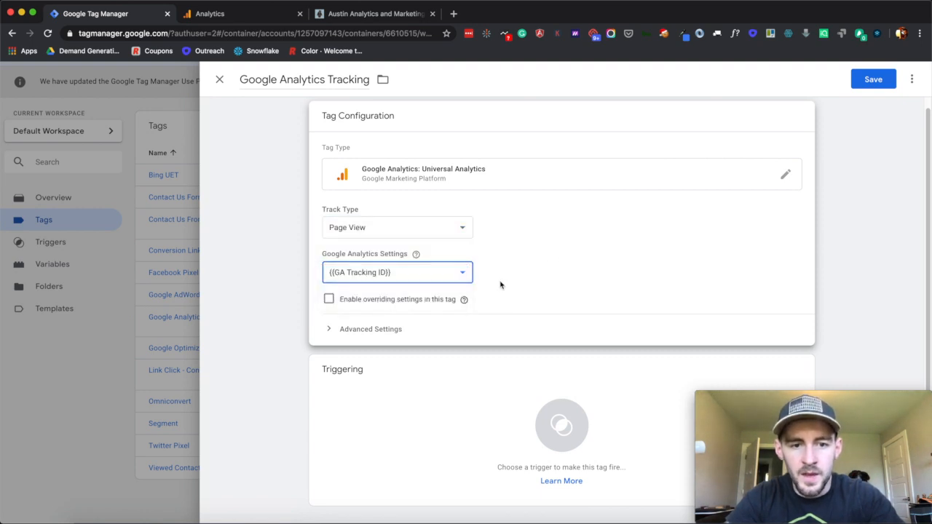
Reset the settings variable to "Select Settings Variable...", enable overriding settings in this tag and enter the Google Analytics tracking ID directly
left_click(462, 273)
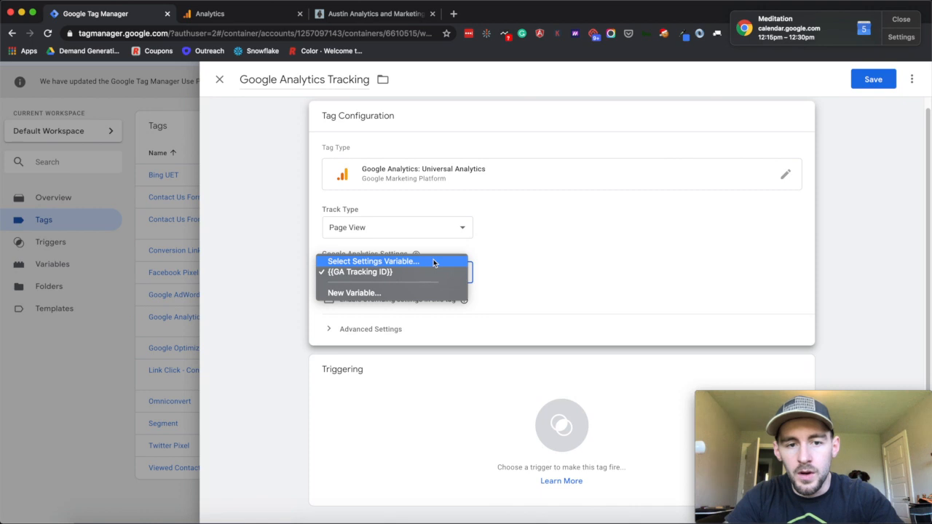
left_click(433, 262)
left_click(329, 299)
left_click(356, 334)
type("UA-82481408-1")
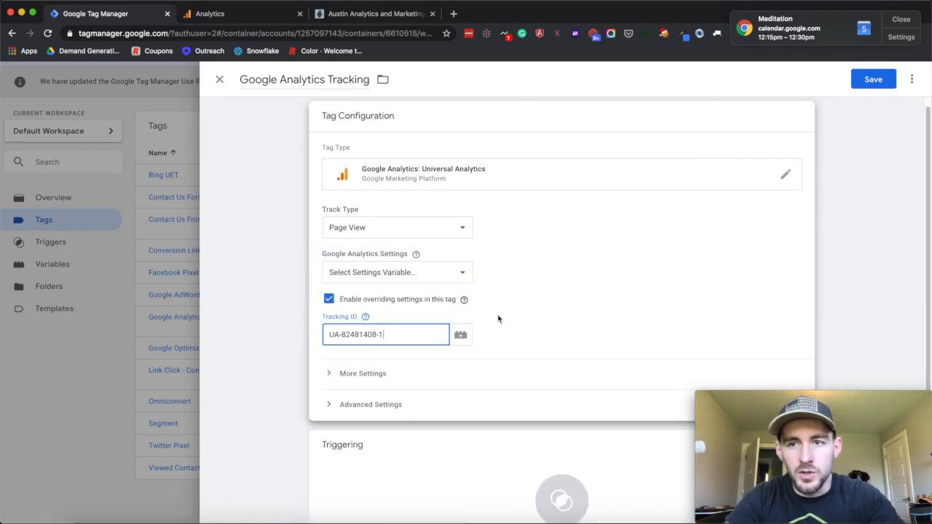
Look over the tag's additional settings and set its advanced tag firing option to Once per page
scroll(498, 318, "down", 2)
left_click(343, 298)
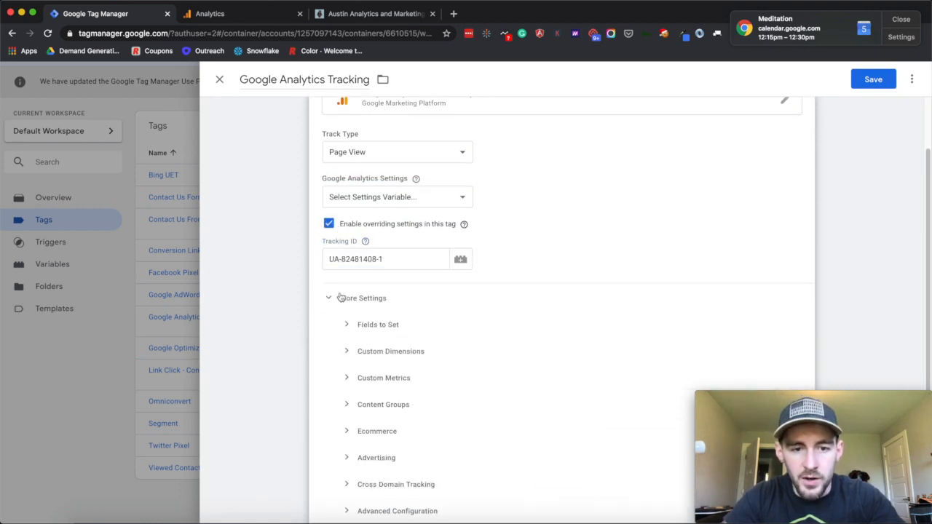
left_click(340, 298)
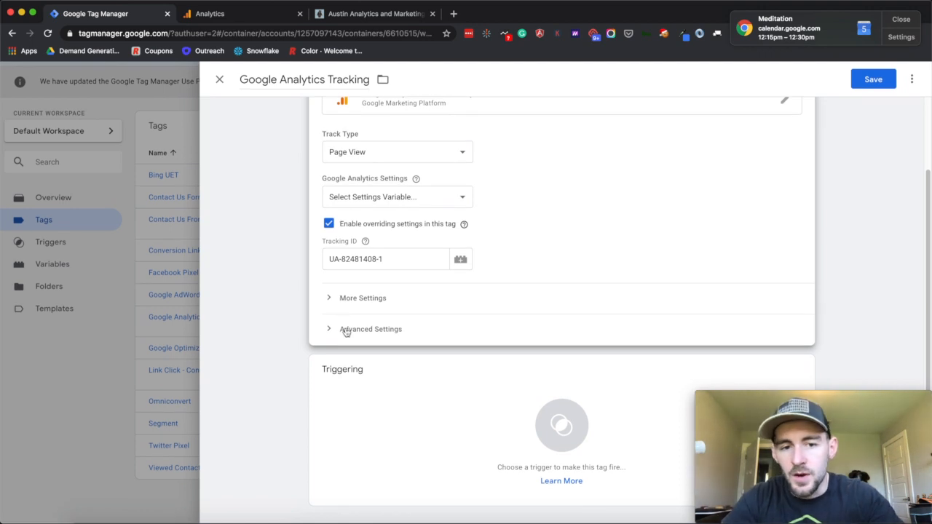
left_click(346, 330)
scroll(346, 334, "down", 2)
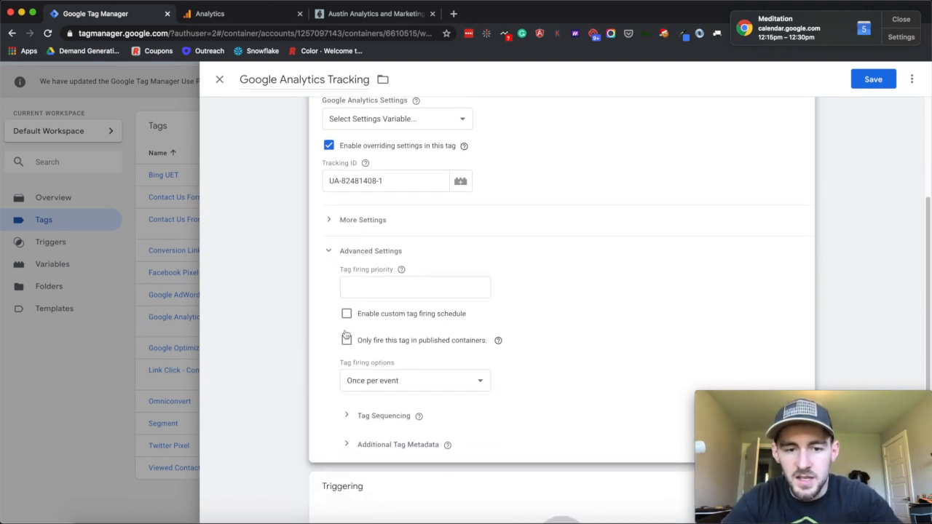
left_click(402, 386)
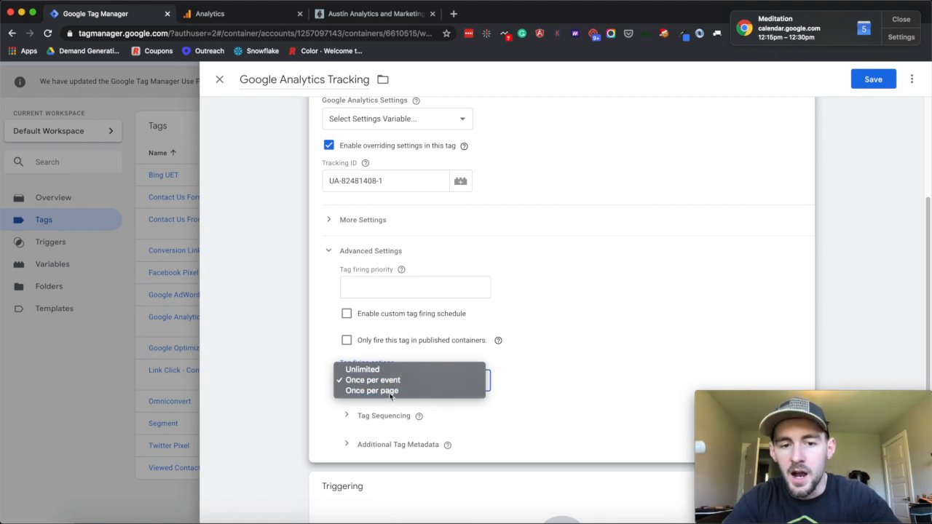
left_click(391, 394)
left_click(329, 255)
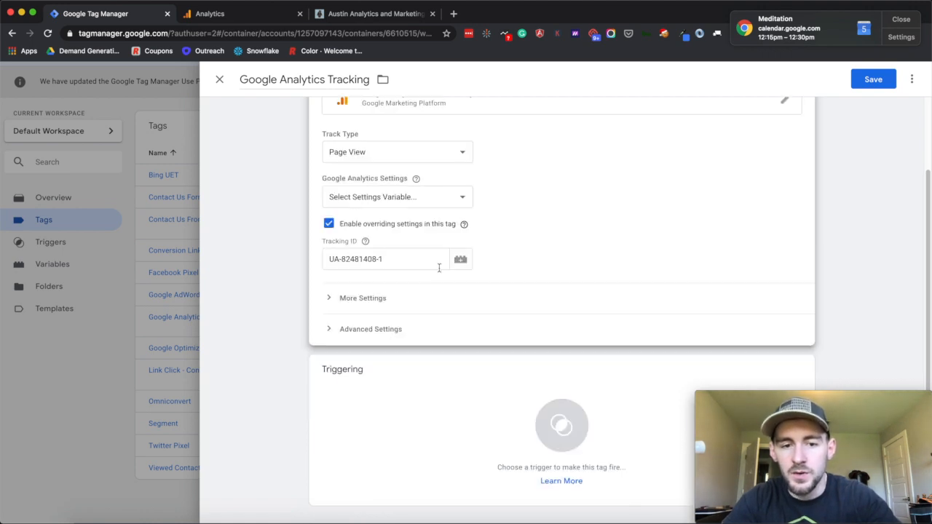
Add the All Pages trigger to the tag, then close the tag and discard its unsaved changes
left_click(452, 407)
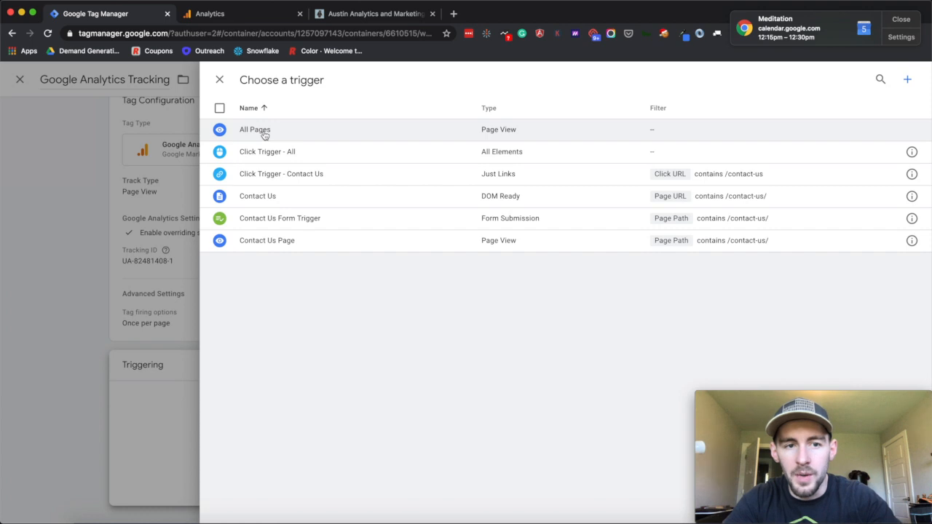
left_click(264, 136)
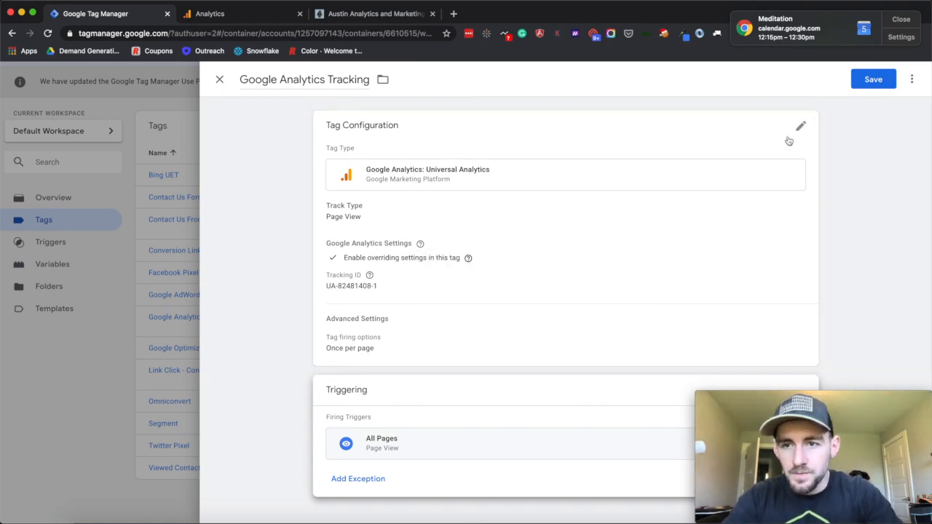
left_click(220, 80)
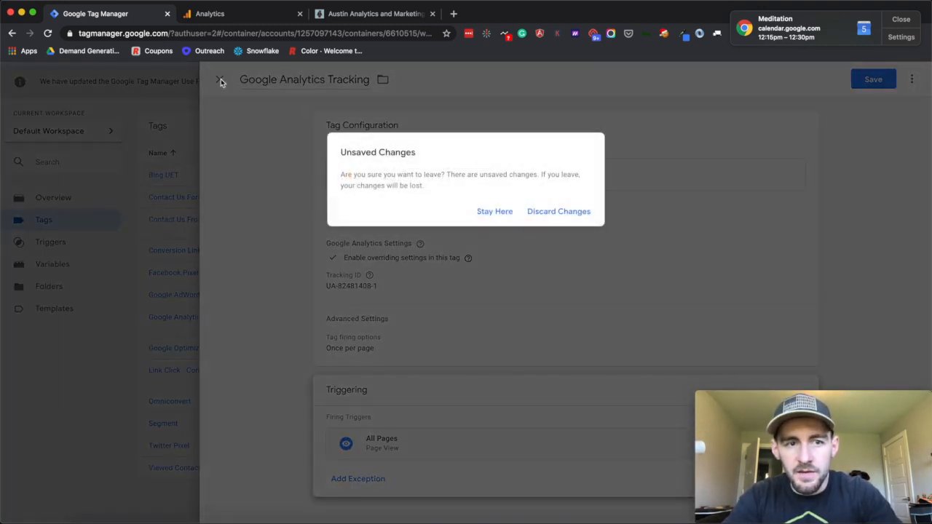
left_click(567, 211)
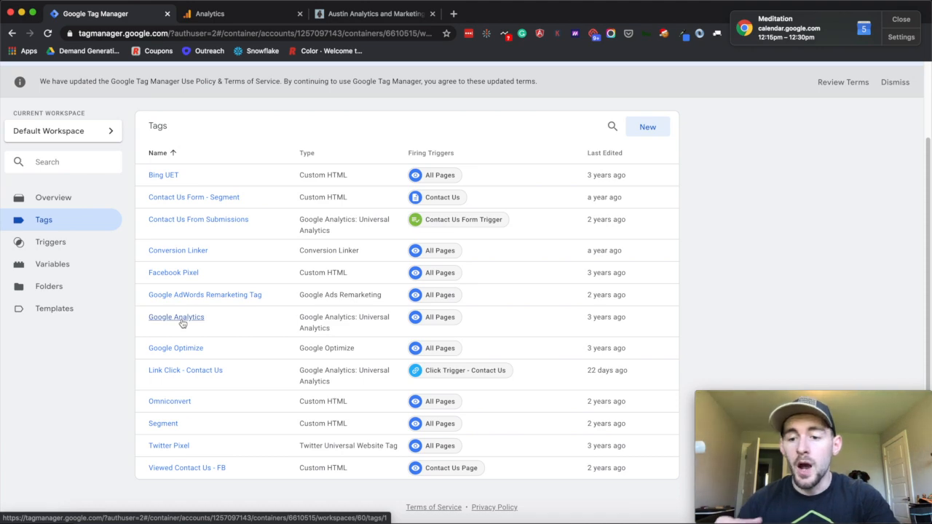
scroll(857, 231, "up", 3)
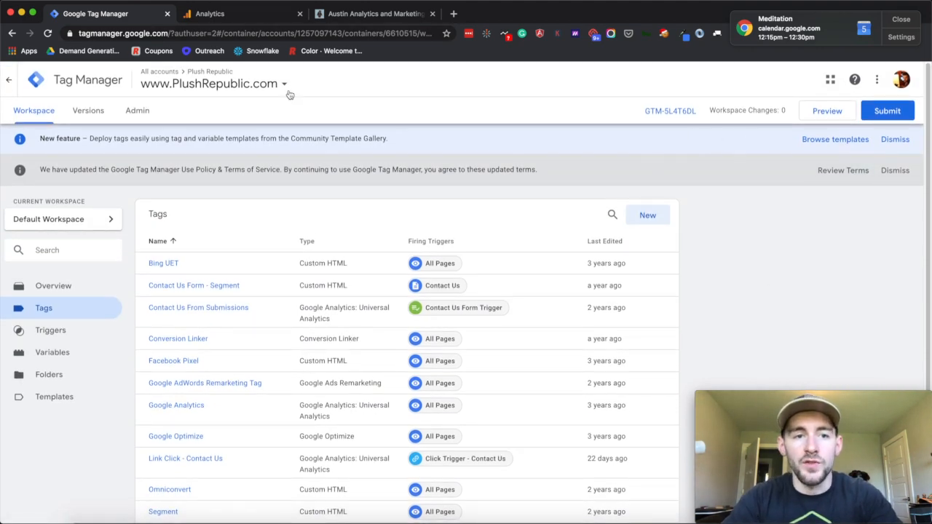
left_click(665, 113)
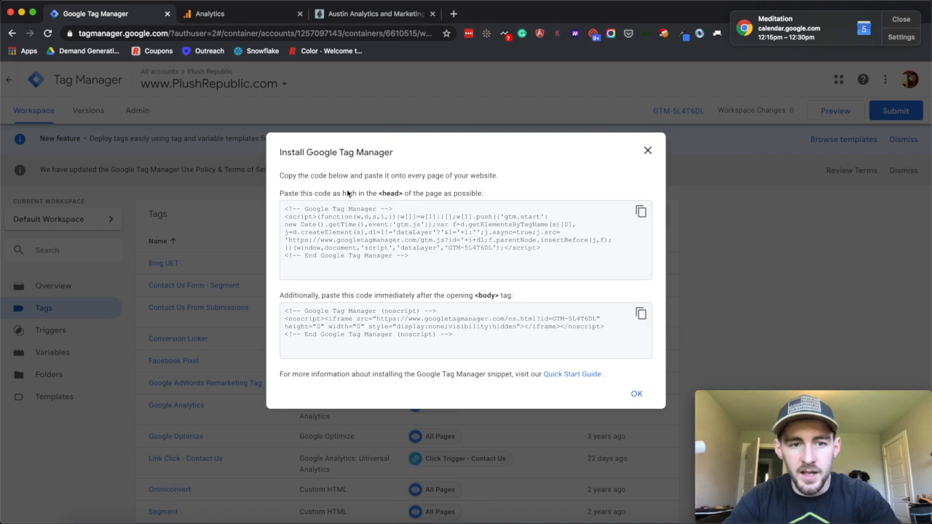
left_click_drag(422, 262, 298, 210)
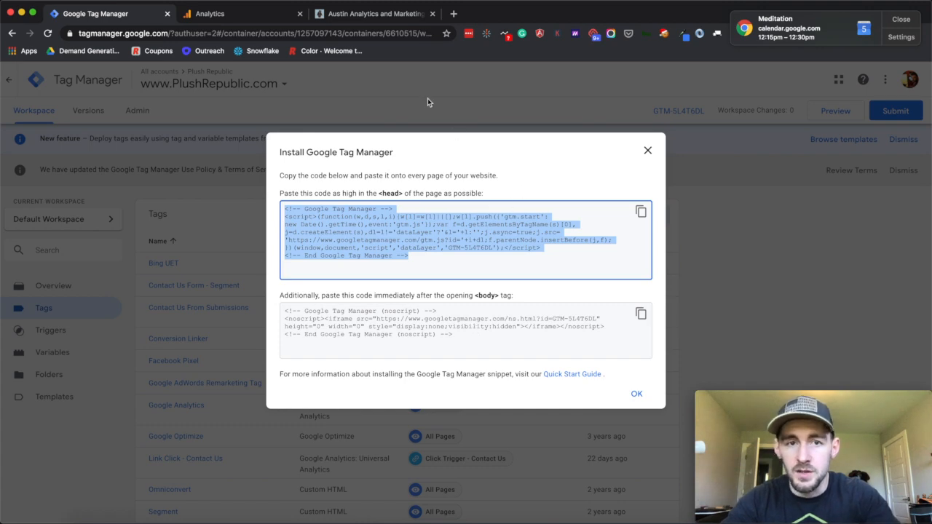
Switch to the Plush Republic website and open the theme editor in its WordPress admin area
left_click(360, 14)
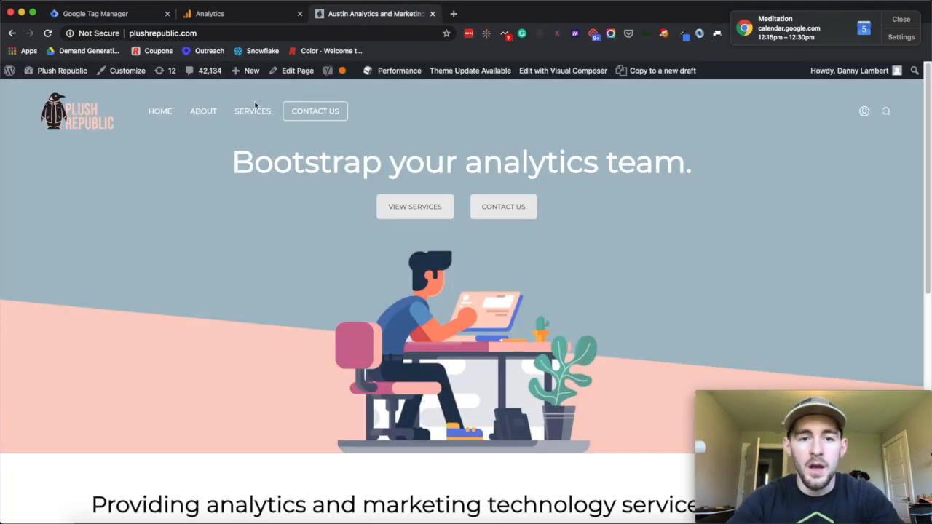
mouse_move(29, 67)
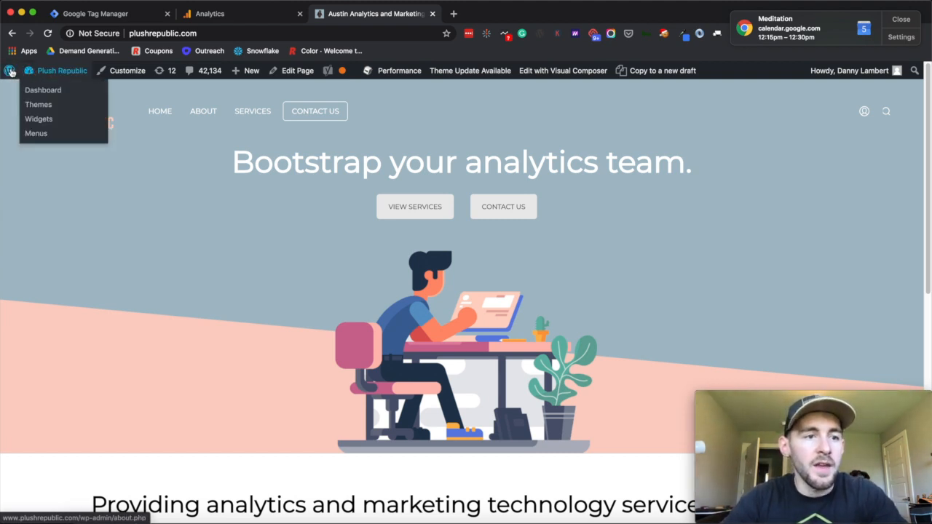
left_click(10, 71)
mouse_move(28, 75)
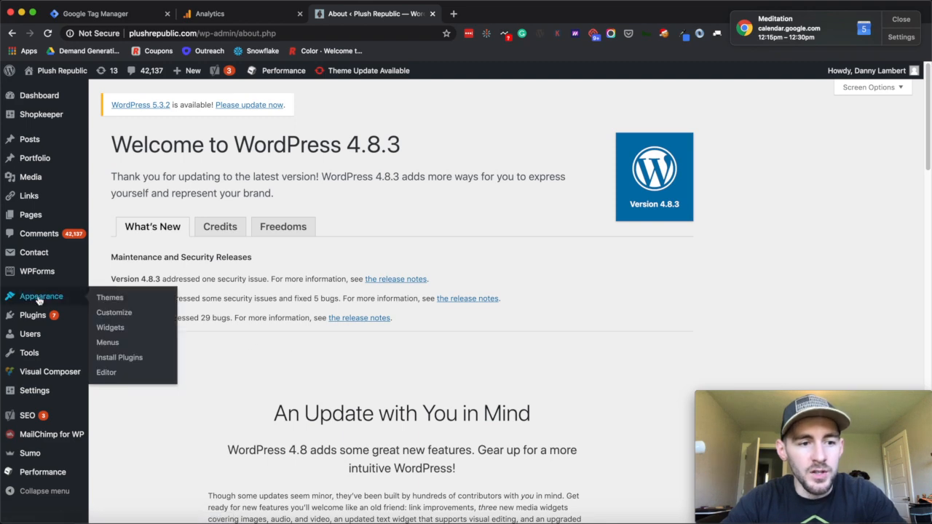
left_click(40, 299)
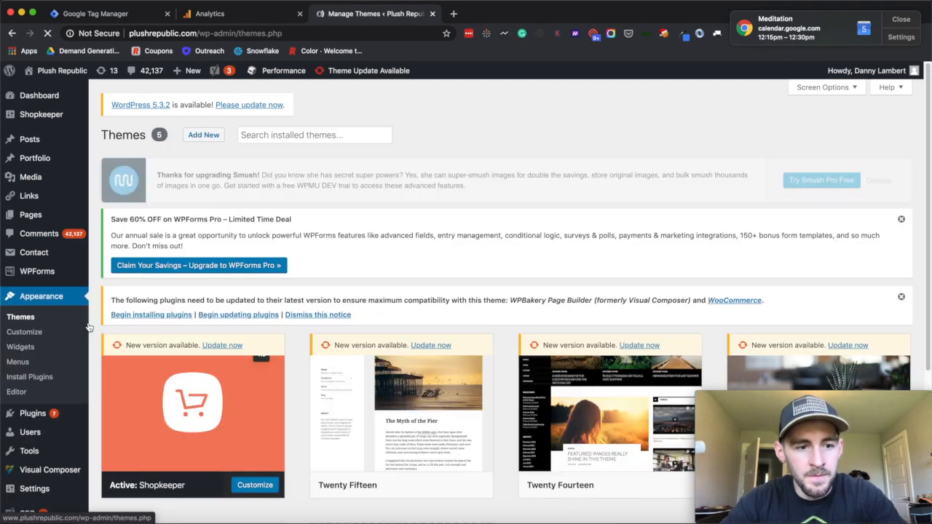
left_click(16, 393)
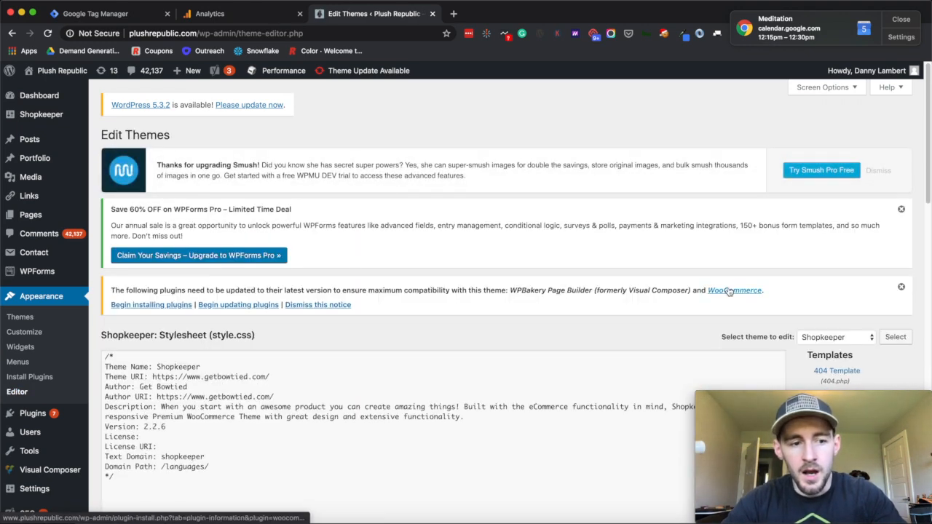
Search the theme's template files for "header" and open Theme Header (header.php) for editing
scroll(728, 288, "down", 5)
scroll(727, 287, "down", 3)
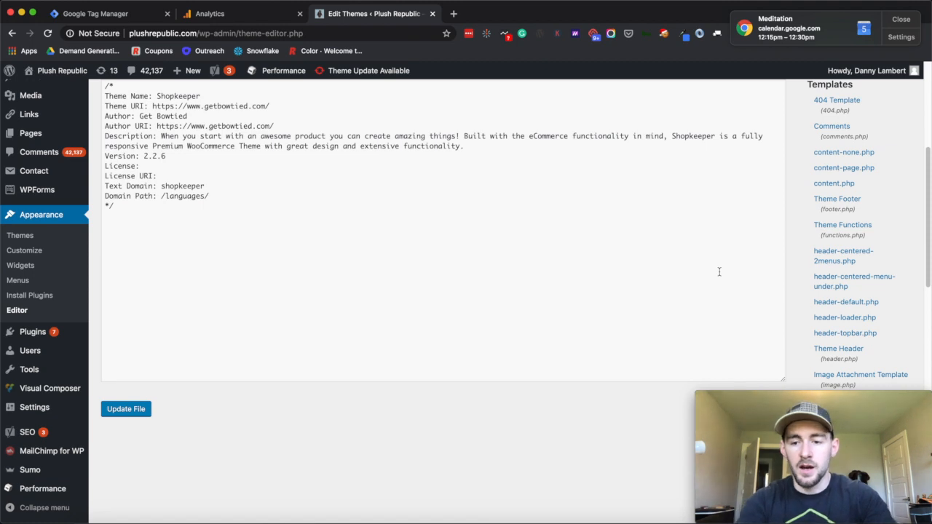
key("super+f")
type("g")
type("header")
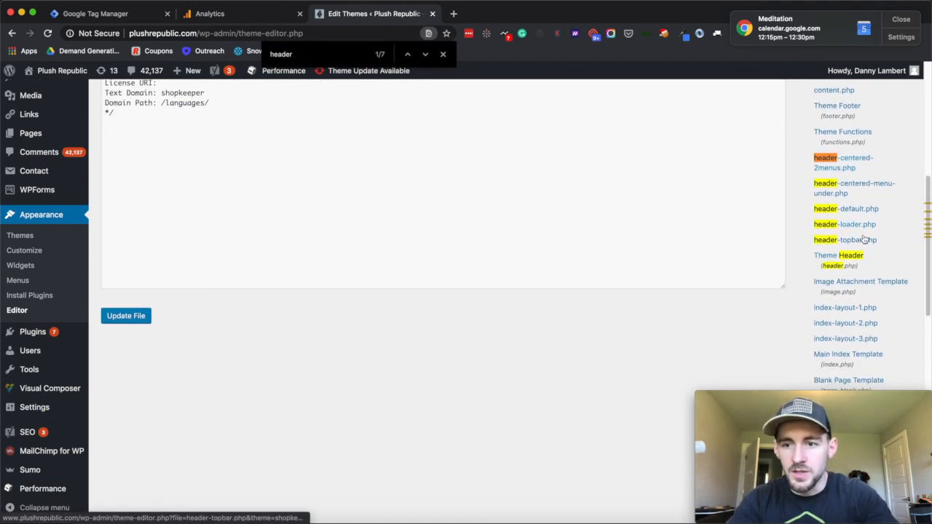
left_click(830, 260)
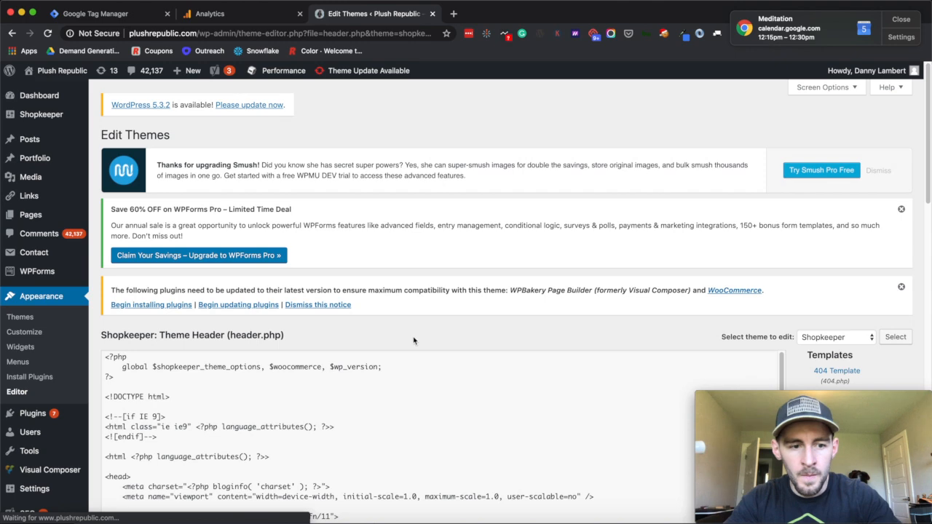
Locate the opening <head> tag in the header.php code and select it
scroll(415, 340, "down", 6)
scroll(413, 336, "up", 2)
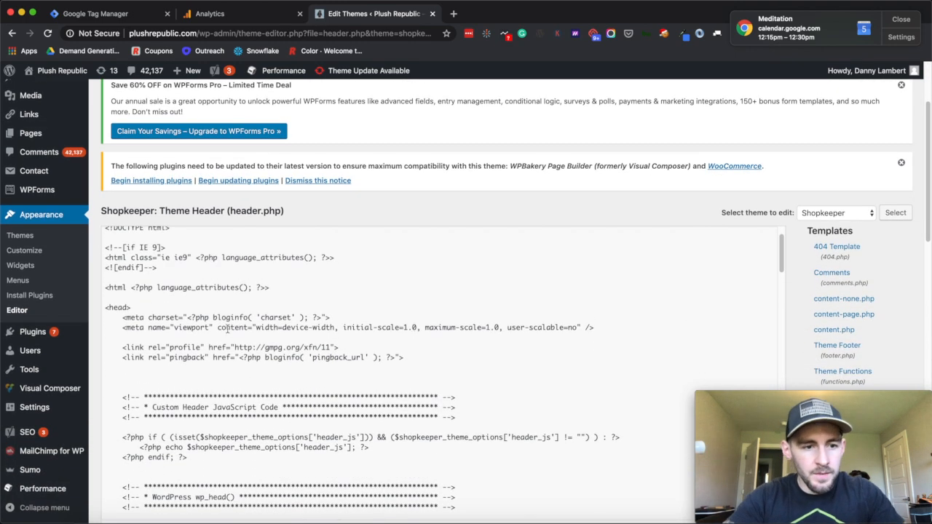
left_click_drag(131, 307, 104, 305)
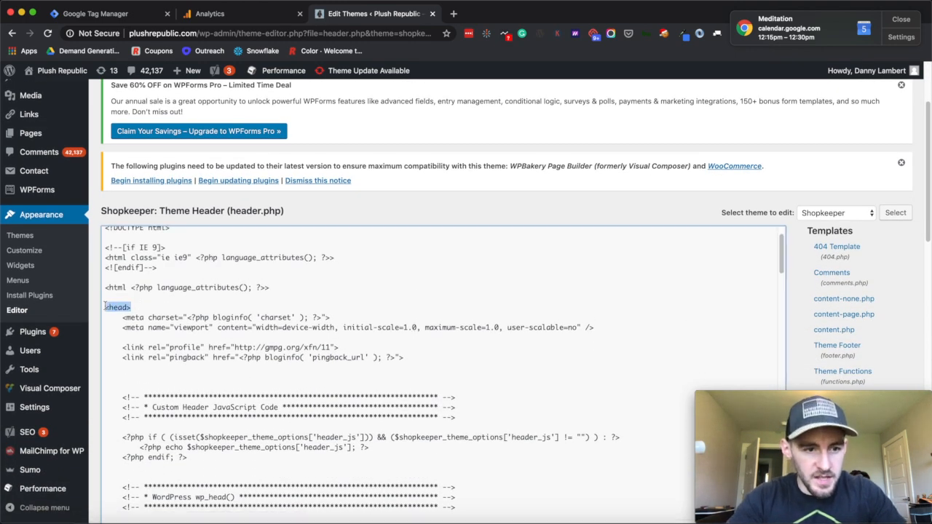
Search the header.php page for "head" and find the Google Tag Manager snippet above the closing </head> tag
left_click(205, 306)
key("super+f")
type("head")
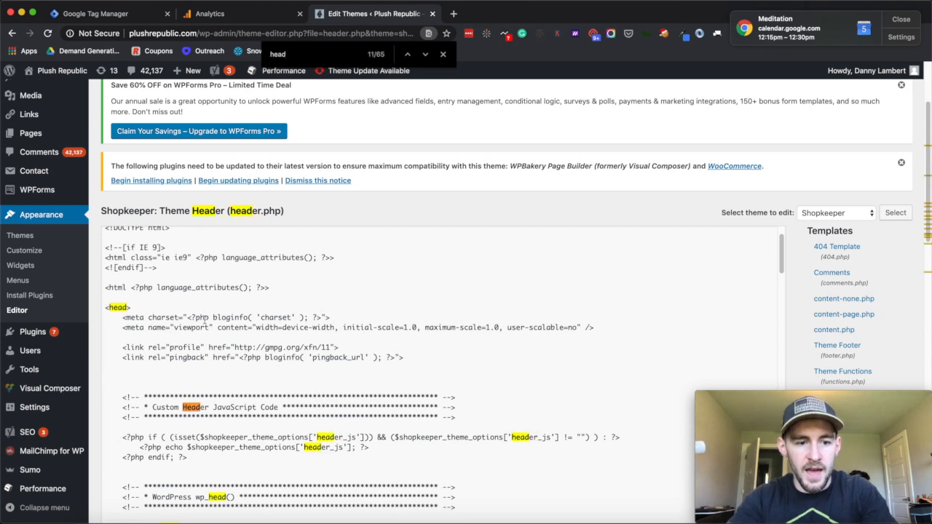
scroll(142, 296, "down", 5)
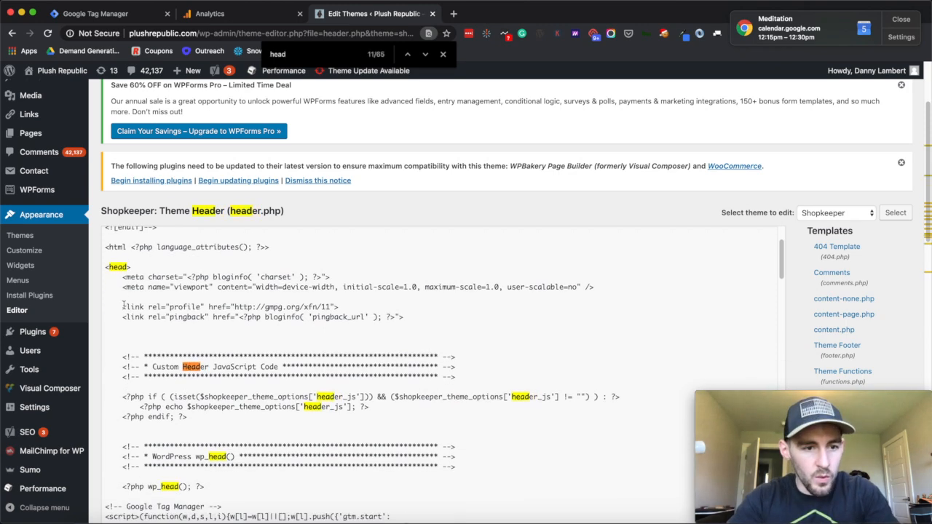
scroll(125, 314, "down", 1)
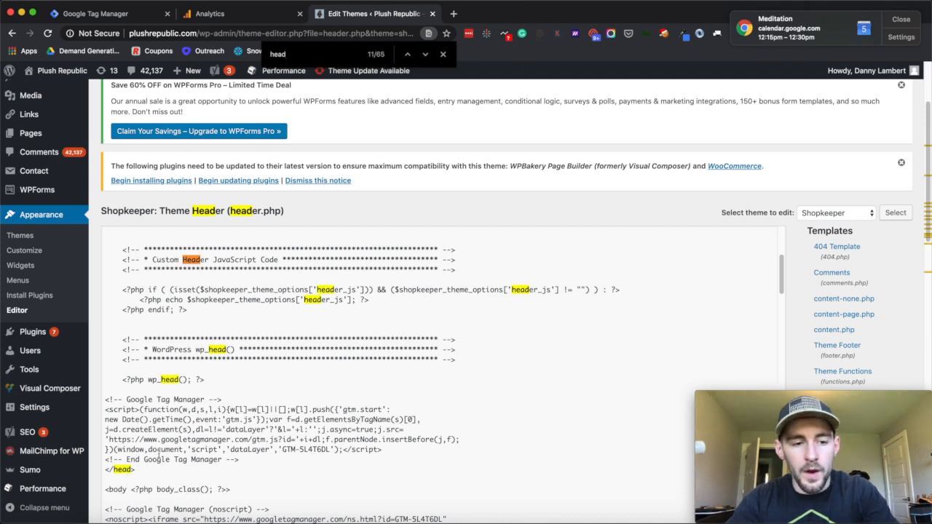
Compare Tag Manager's <head> snippet with the theme header code, selecting the matching snippet in header.php
left_click(115, 18)
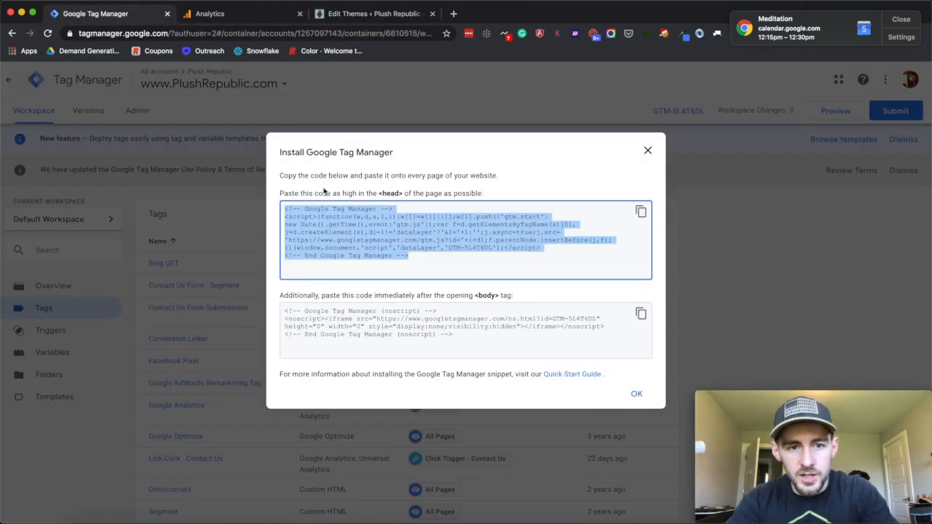
left_click_drag(409, 262, 285, 208)
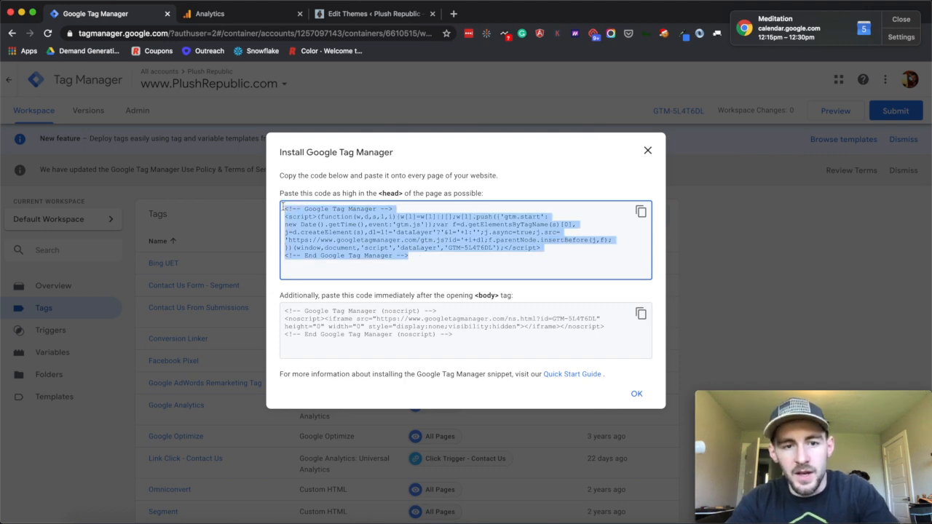
left_click(350, 14)
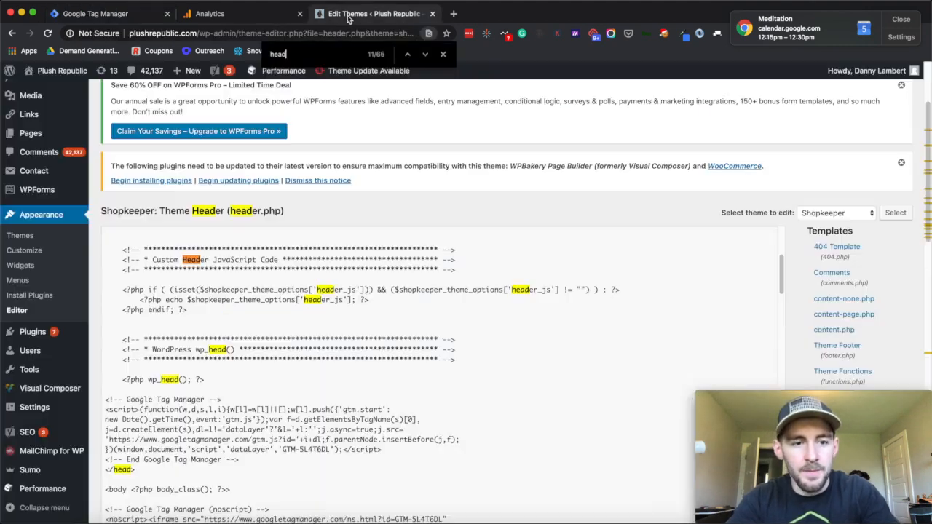
scroll(197, 374, "down", 1)
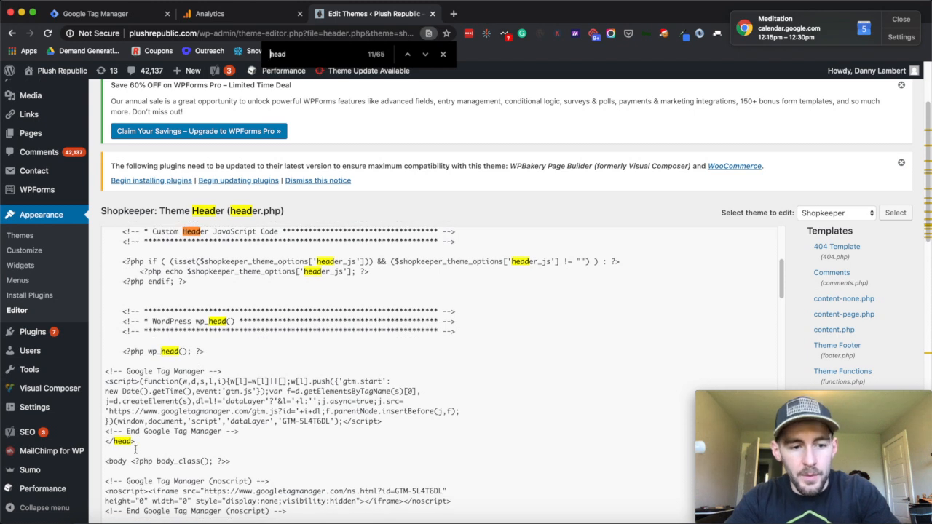
left_click_drag(247, 430, 102, 373)
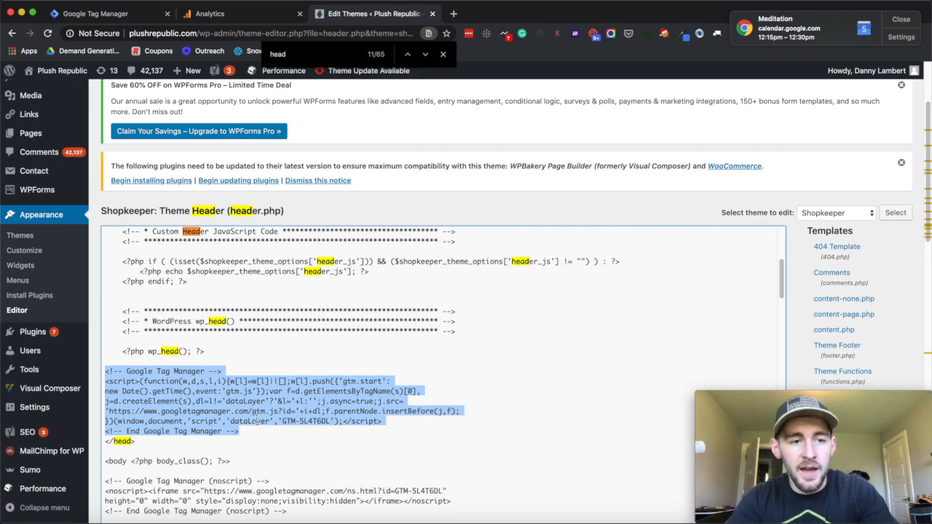
Select the noscript <body> snippet in Tag Manager's installation code, and locate the opening <body> tag in header.php
key("super+1")
left_click_drag(459, 336, 281, 315)
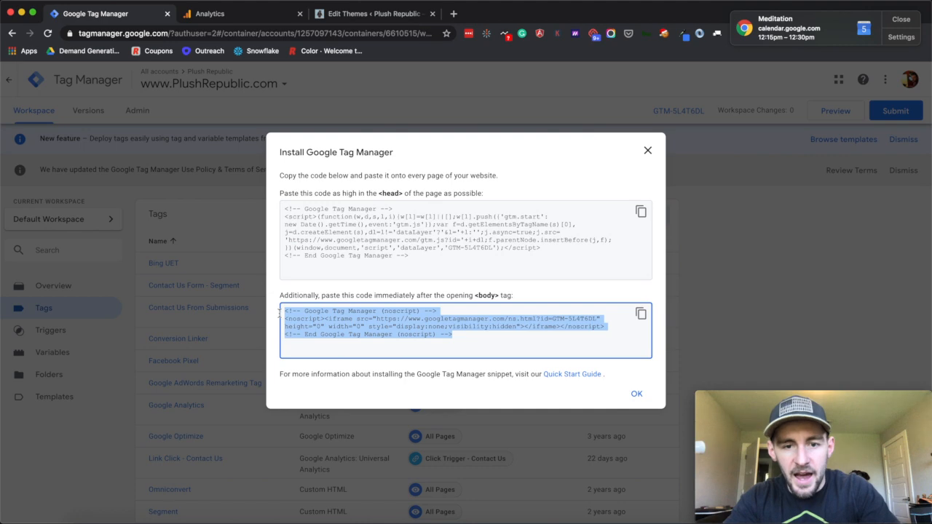
left_click(334, 14)
scroll(331, 356, "down", 3)
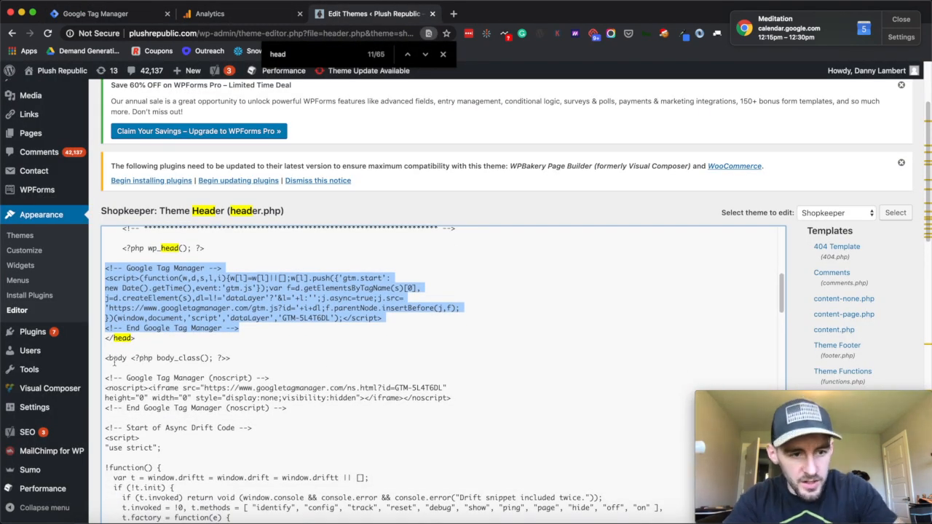
left_click(210, 350)
left_click_drag(212, 352, 227, 356)
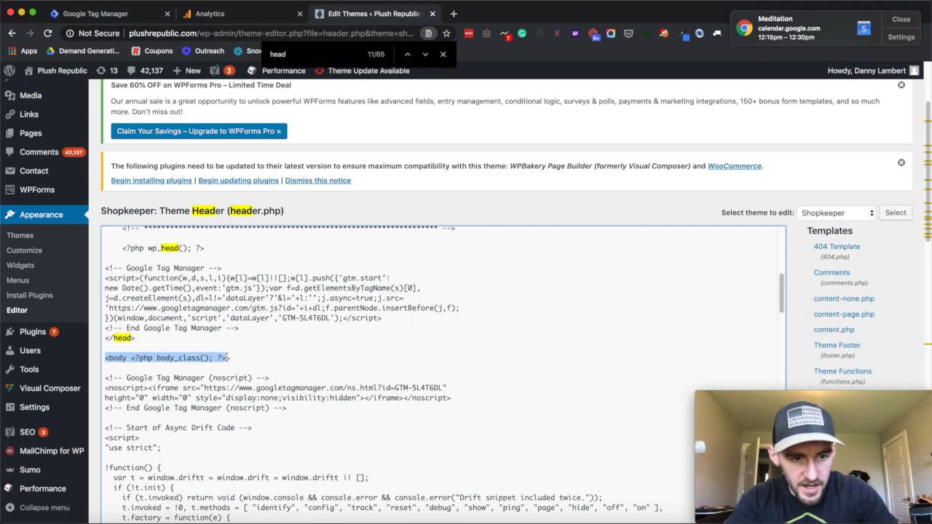
left_click(275, 356)
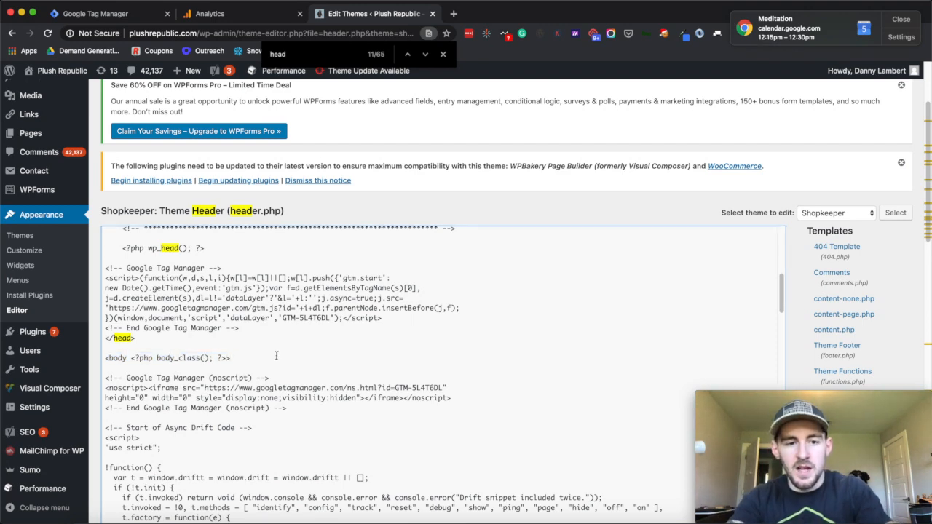
Search the header.php page for "body" and select the Google Tag Manager noscript snippet below the opening <body> tag
key("super+f")
type("body")
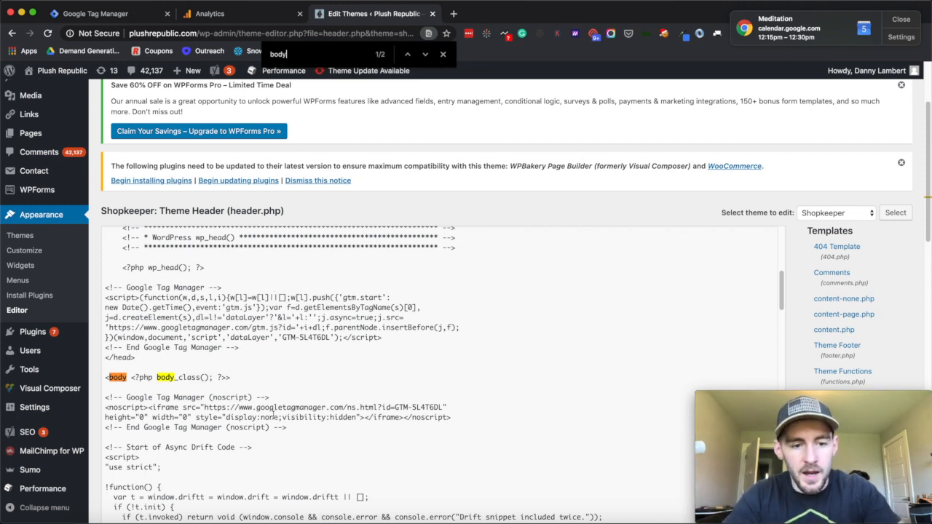
left_click_drag(287, 428, 102, 398)
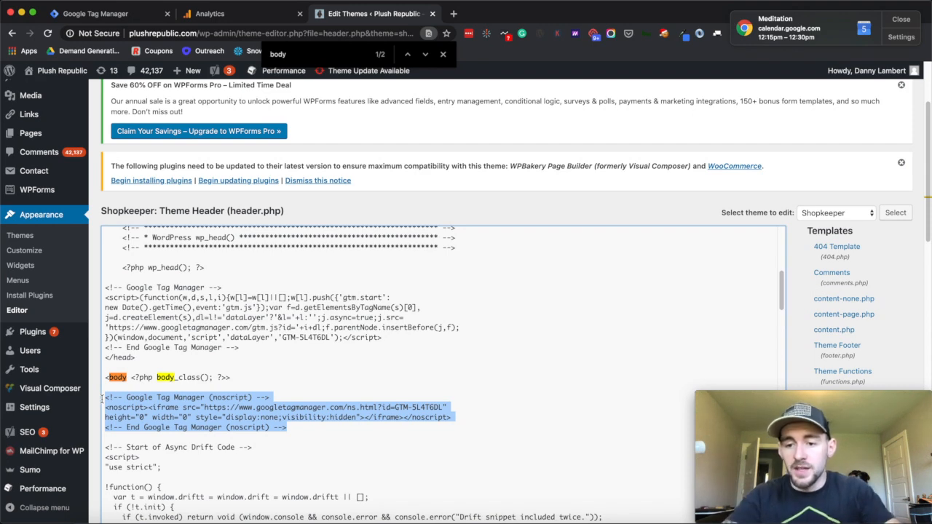
Locate the option for saving header.php and review both Google Tag Manager snippets in the code
scroll(807, 279, "down", 15)
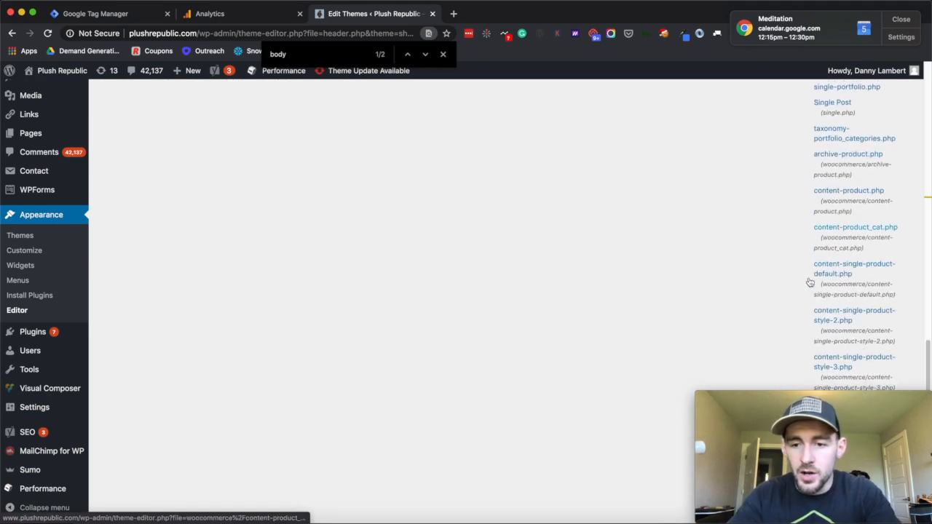
scroll(808, 279, "up", 8)
scroll(809, 282, "up", 3)
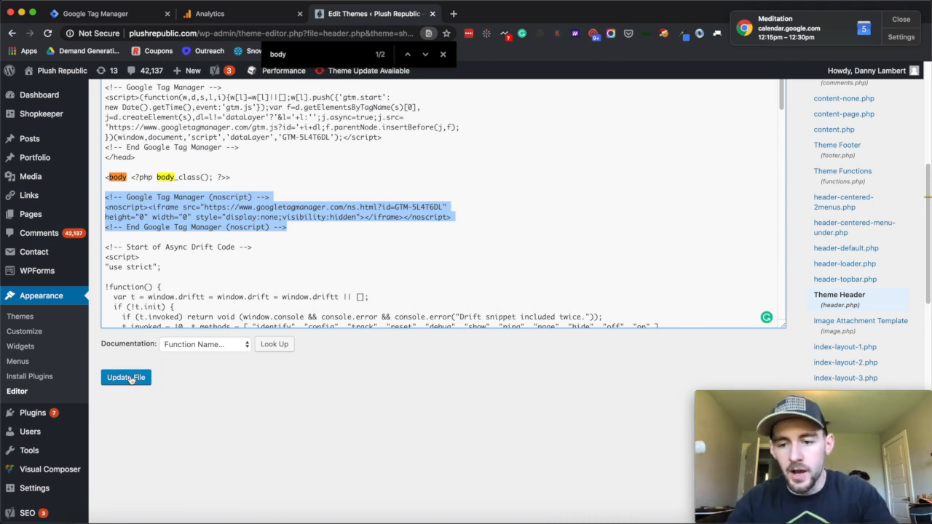
scroll(284, 193, "up", 3)
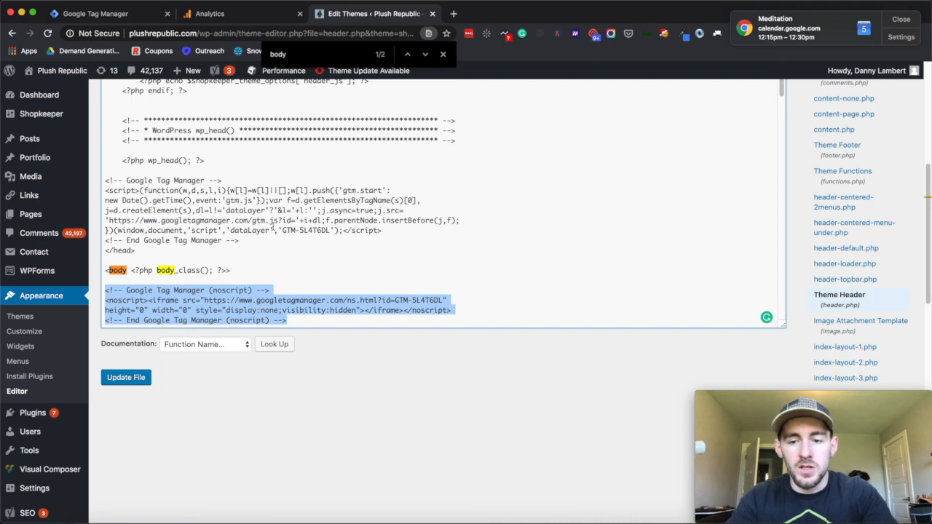
scroll(274, 244, "down", 1)
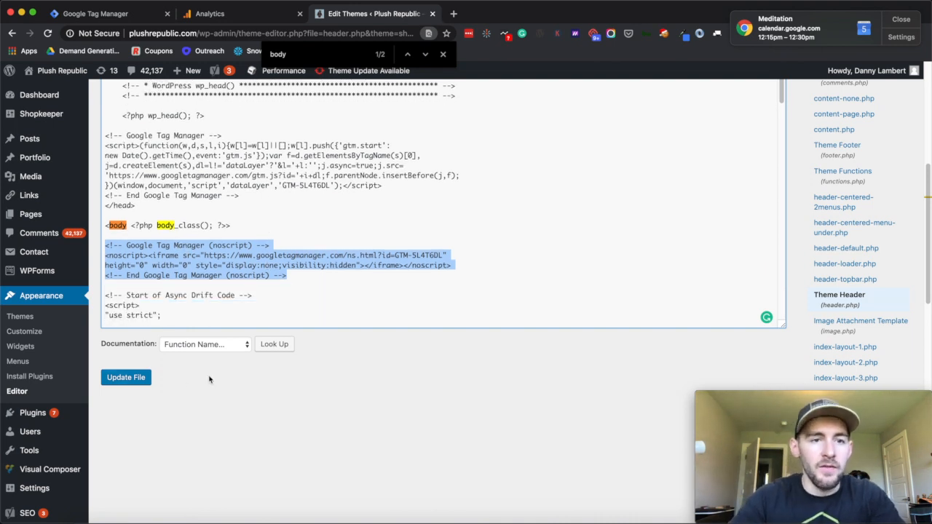
Open the Plush Republic home page, dismiss Tag Manager's installation code, and start preview mode for Default Workspace
left_click(62, 71)
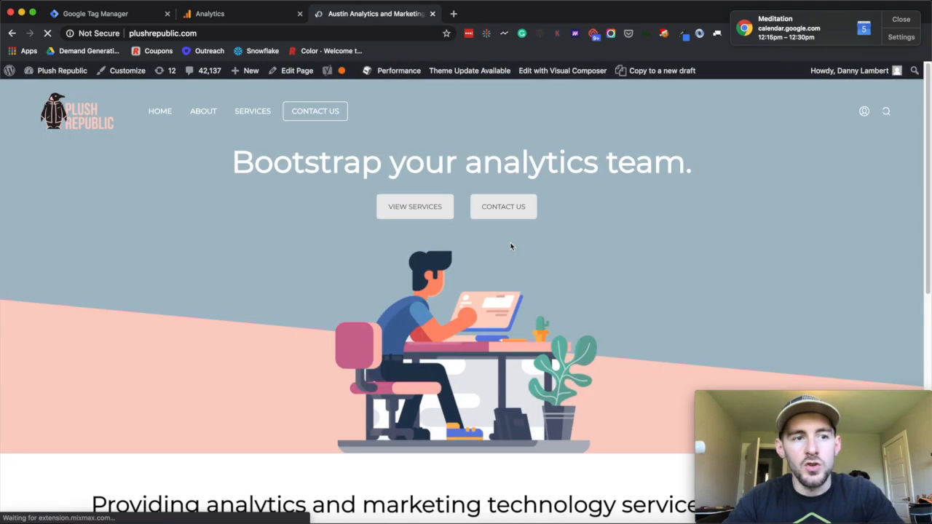
left_click(99, 14)
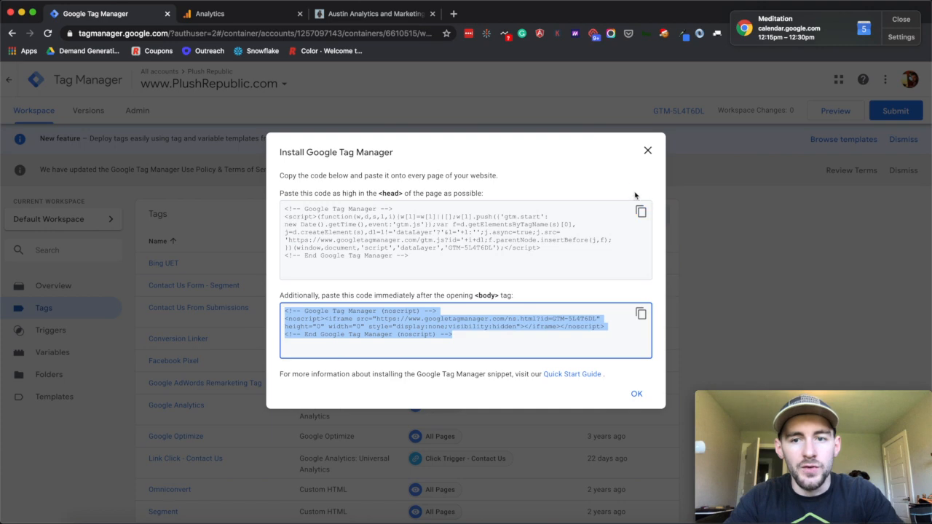
left_click(647, 151)
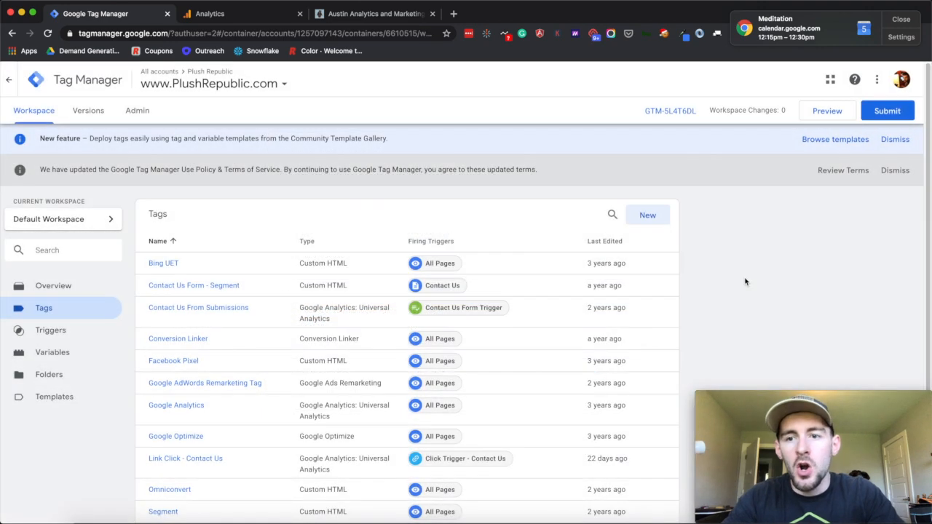
left_click(825, 114)
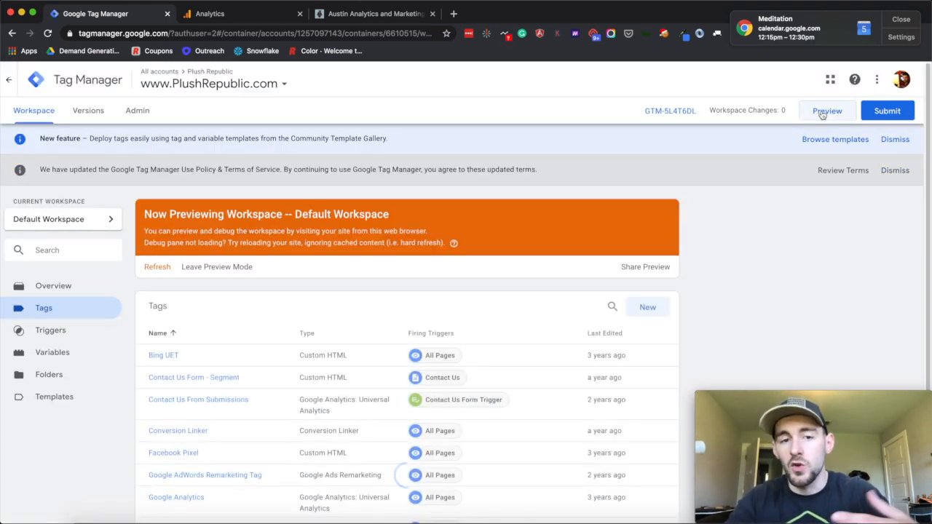
Reload the Plush Republic home page and examine which tags fired in the enlarged Tag Manager debug pane
left_click(366, 16)
key("super+r")
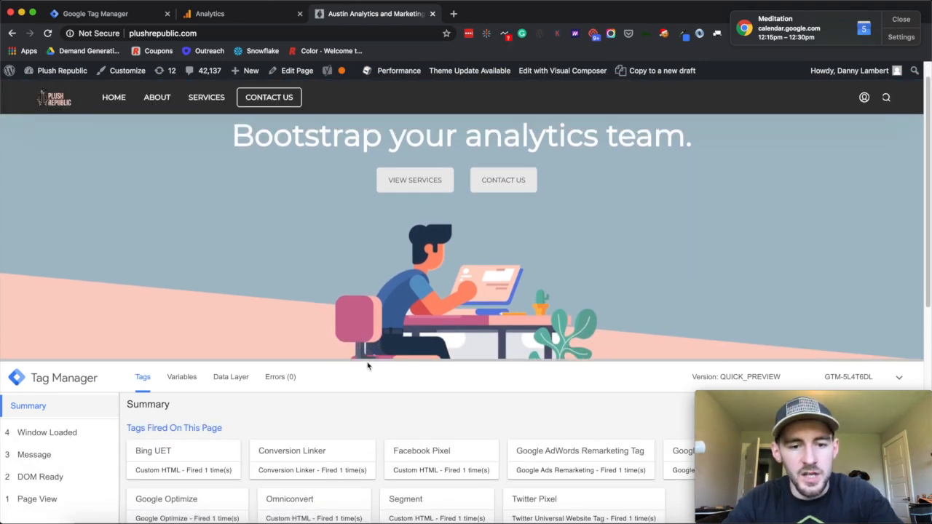
left_click_drag(367, 359, 376, 294)
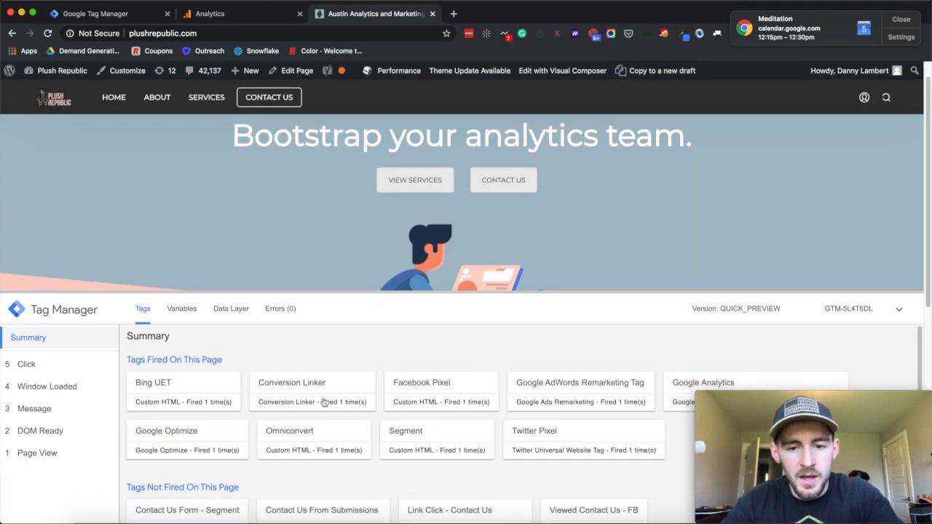
scroll(324, 402, "down", 1)
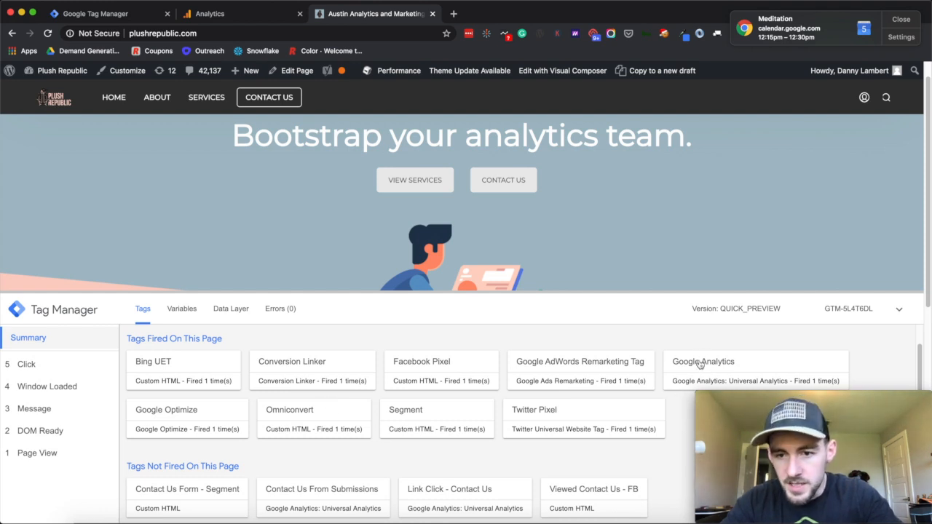
scroll(689, 366, "down", 1)
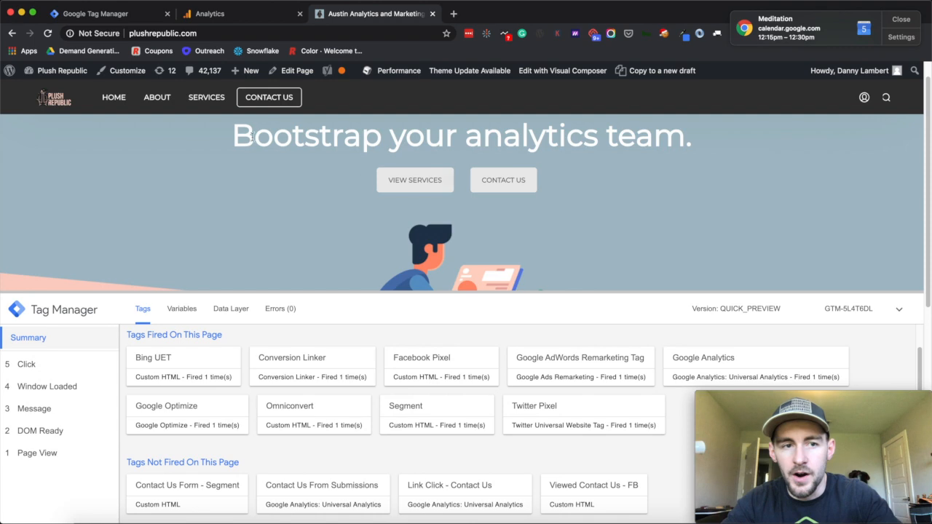
Open the site's About page and enlarge the debug pane to check the tags fired there
left_click(157, 99)
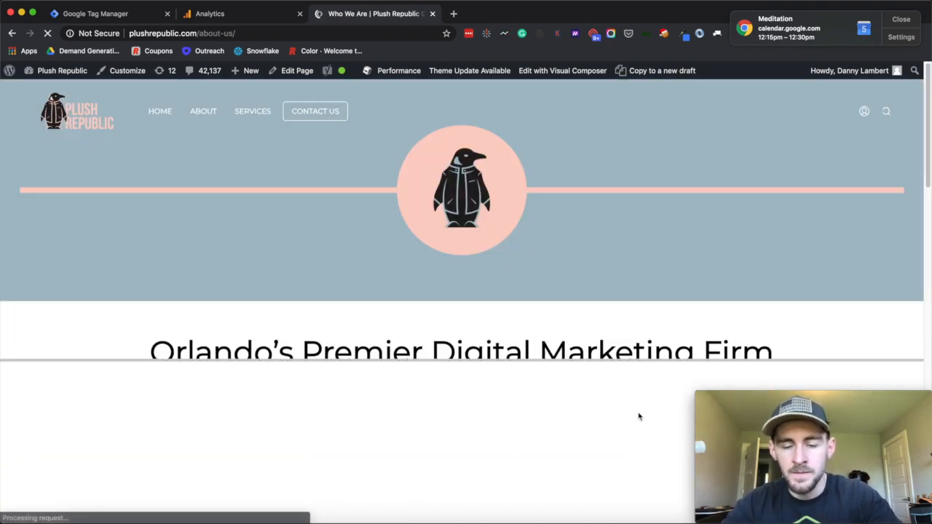
left_click(576, 360)
left_click_drag(576, 359, 582, 269)
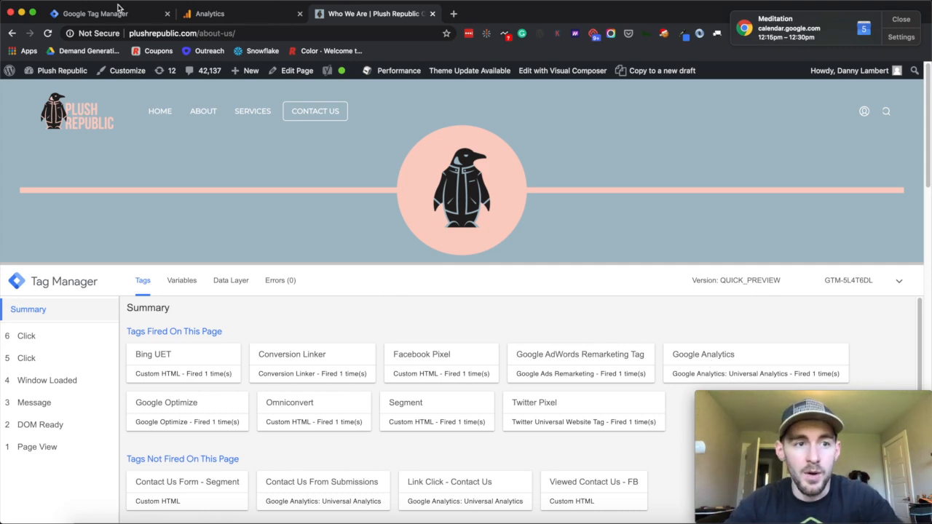
Return to Google Tag Manager and leave preview mode for the workspace
left_click(95, 14)
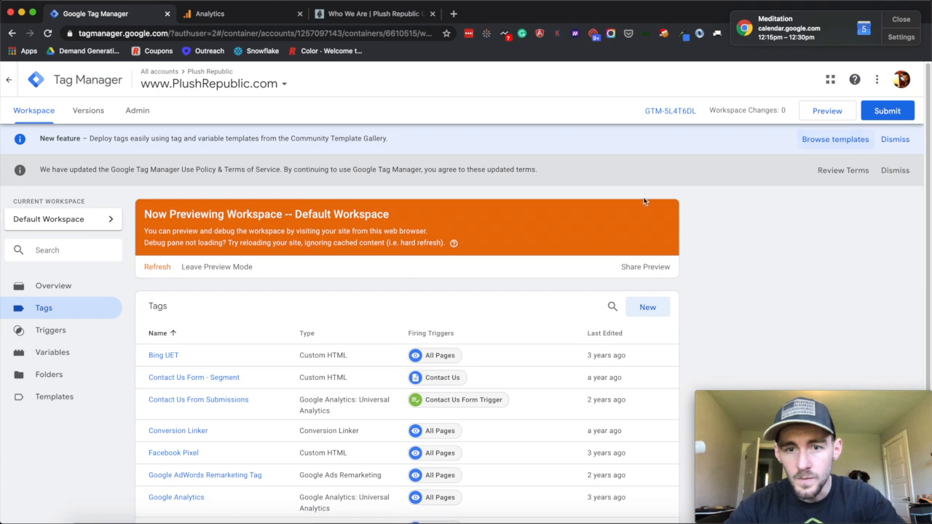
left_click(193, 271)
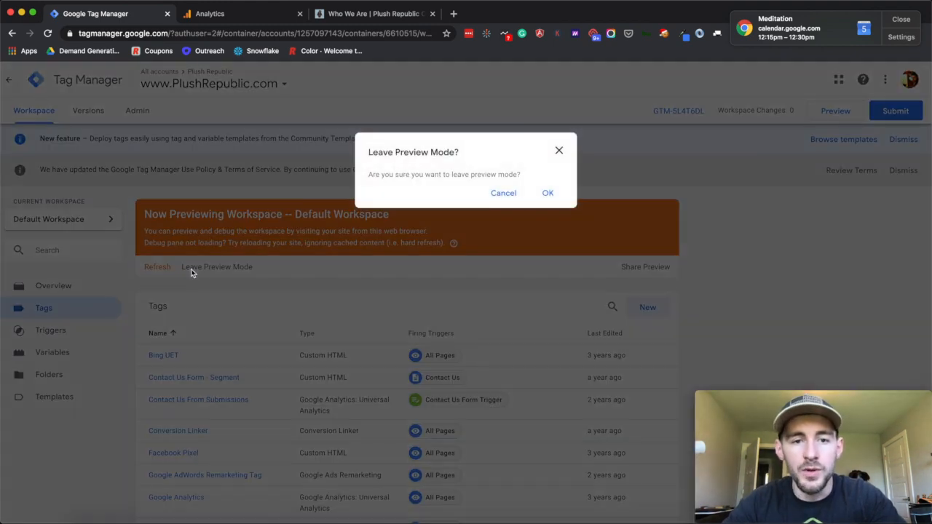
left_click(548, 193)
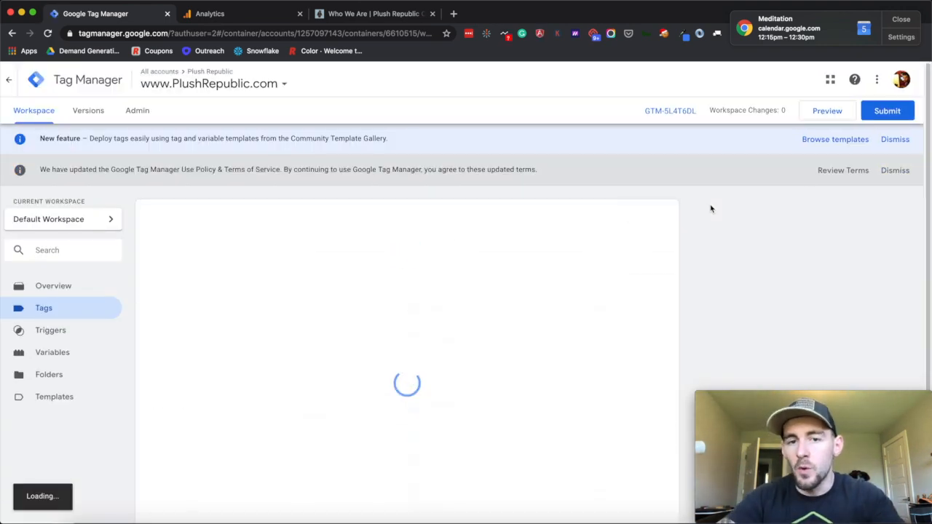
Start submitting the workspace changes, entering "Added GA via GTM" as both the version name and version description
left_click(887, 111)
left_click(418, 205)
type("AD")
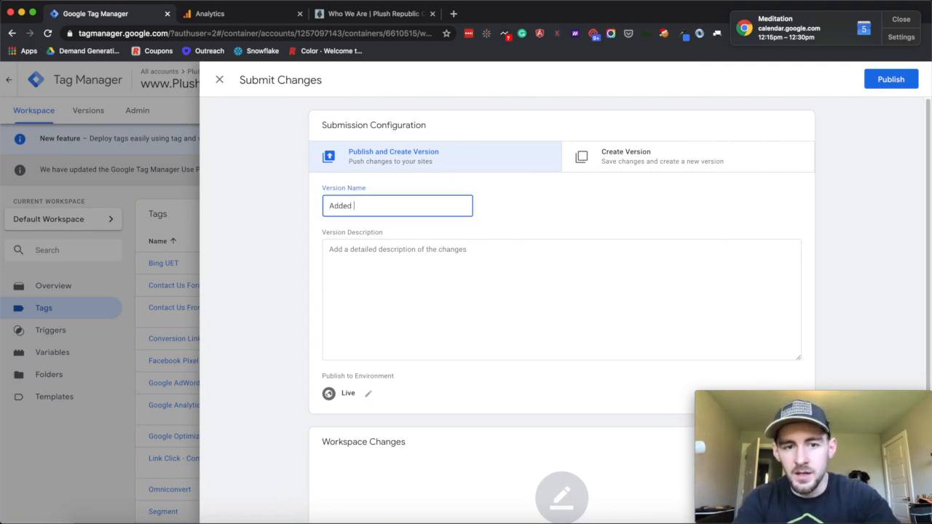
type("ded GA via GTM")
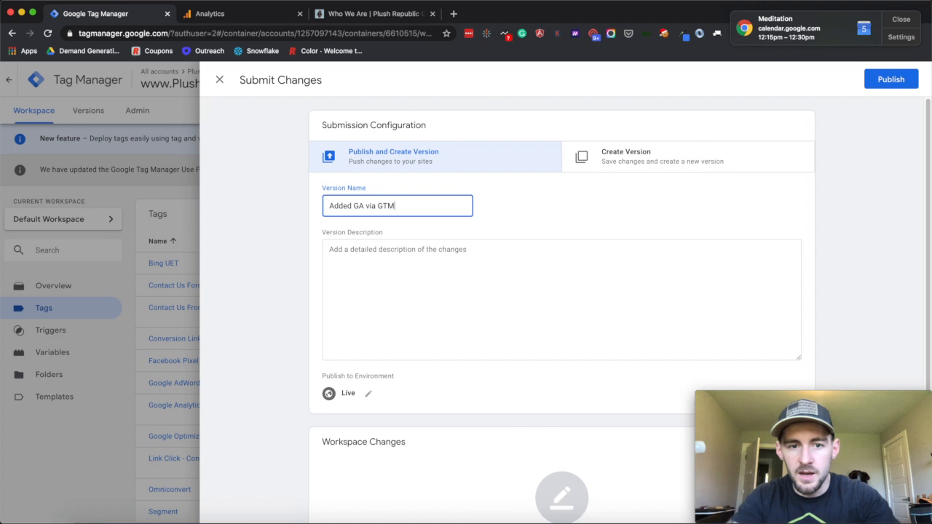
triple_click(391, 210)
key("ctrl+c")
left_click(361, 251)
key("ctrl+v")
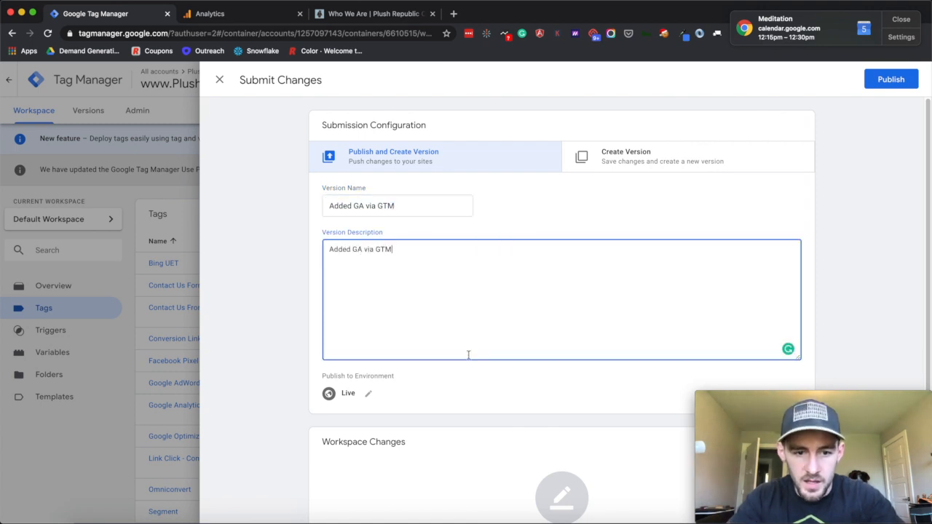
scroll(469, 354, "down", 1)
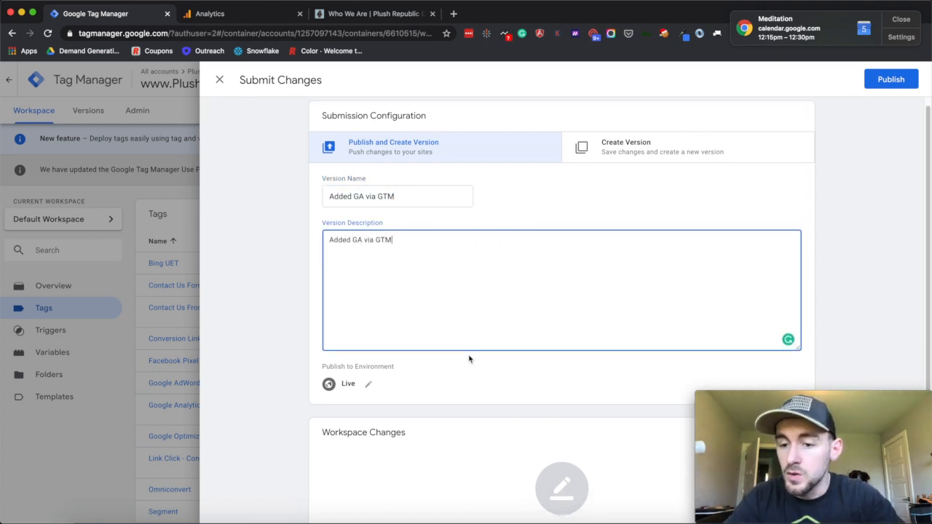
Close the change submission form without publishing the container
scroll(469, 359, "up", 1)
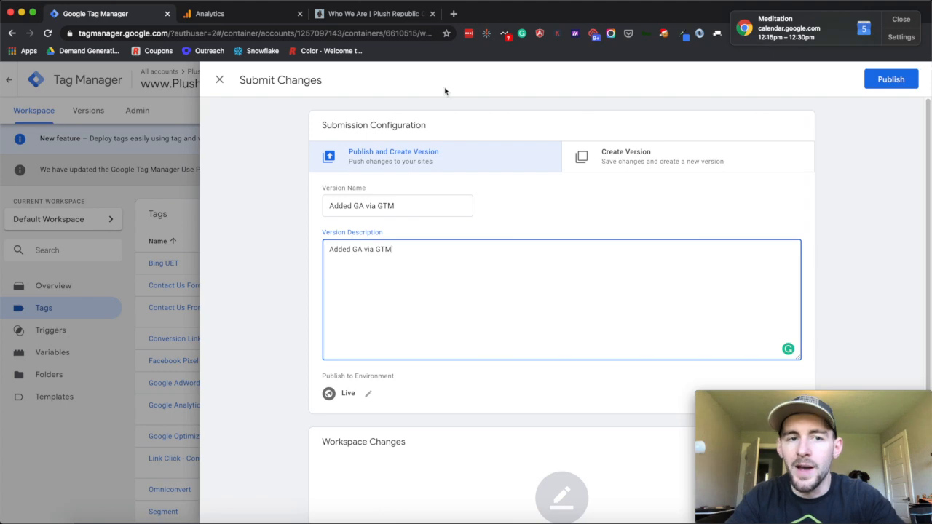
left_click(220, 80)
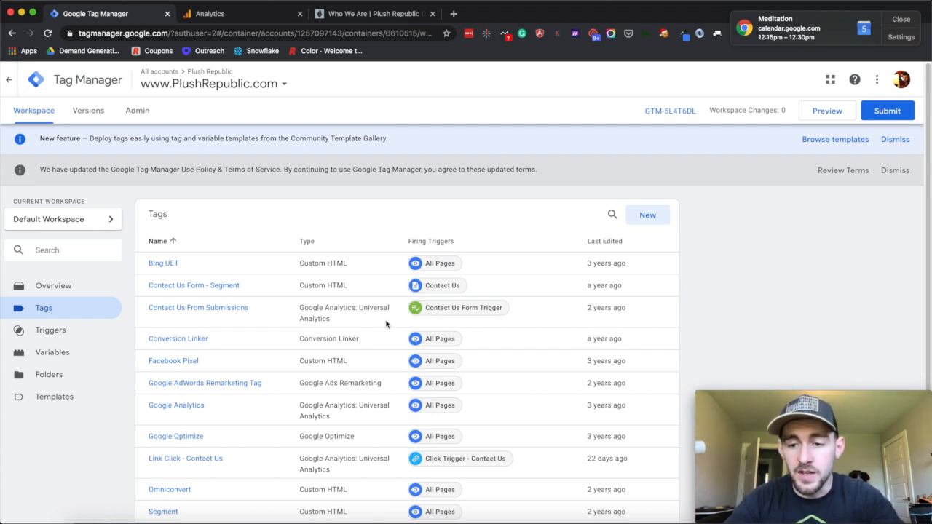
Switch to Google Analytics, open the Realtime Overview report, and compare its active page and location data with the open Plush Republic page
left_click(247, 16)
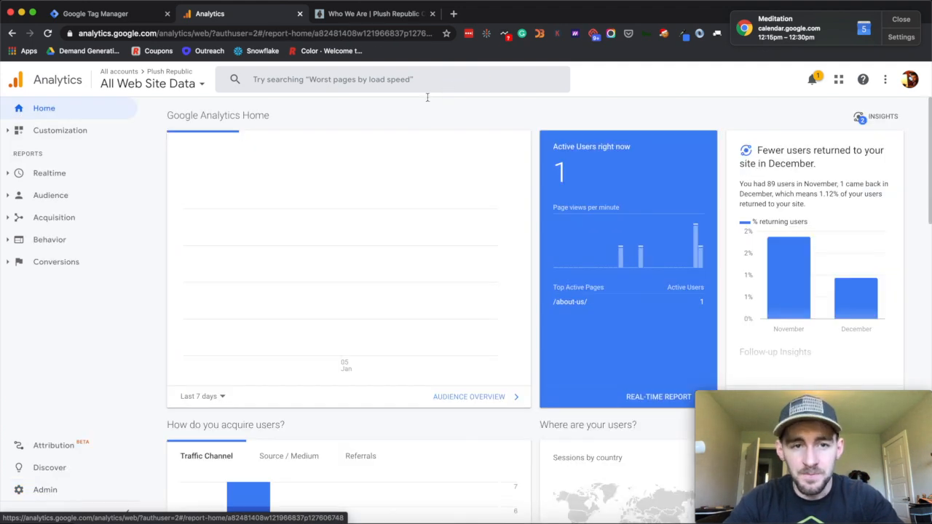
left_click(53, 174)
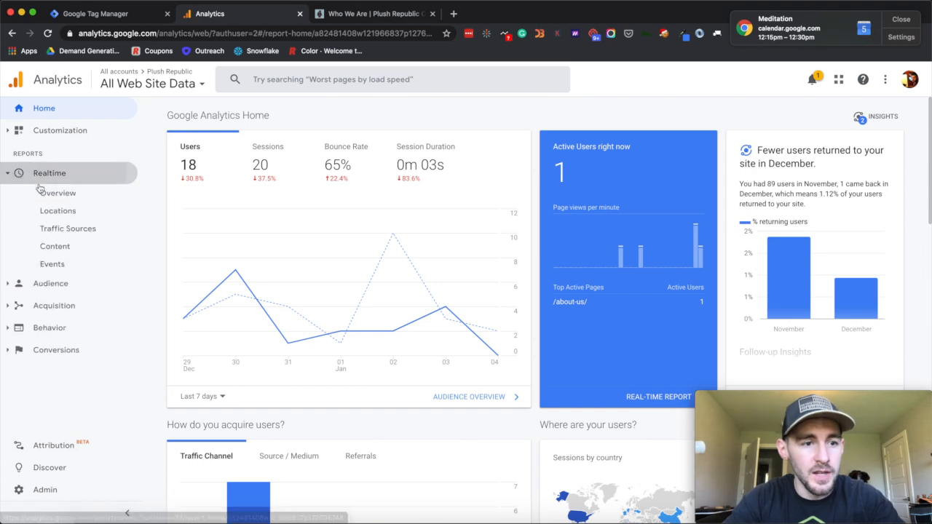
left_click(55, 195)
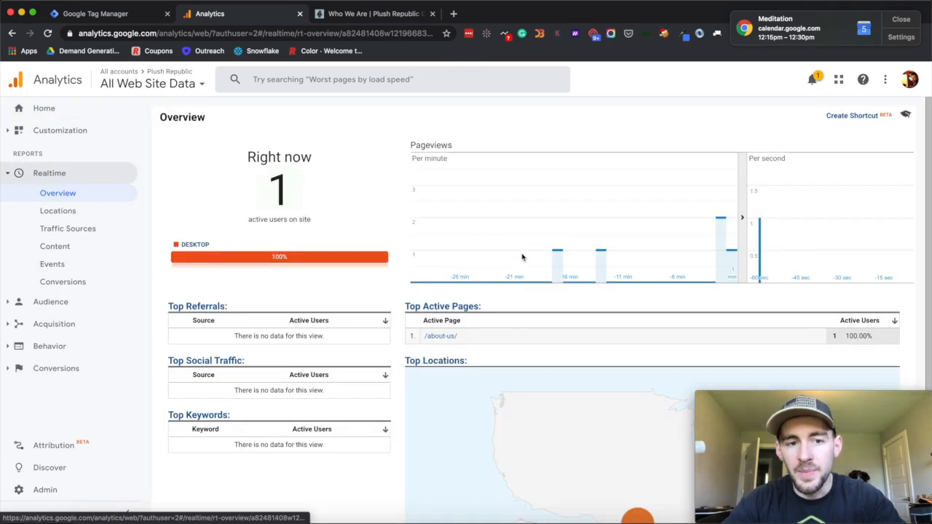
scroll(623, 282, "down", 3)
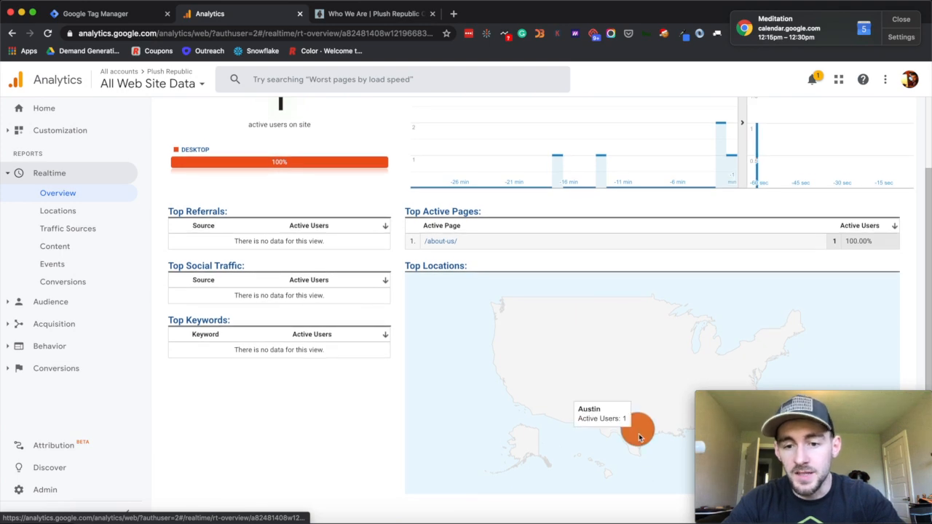
scroll(481, 311, "up", 3)
left_click(370, 14)
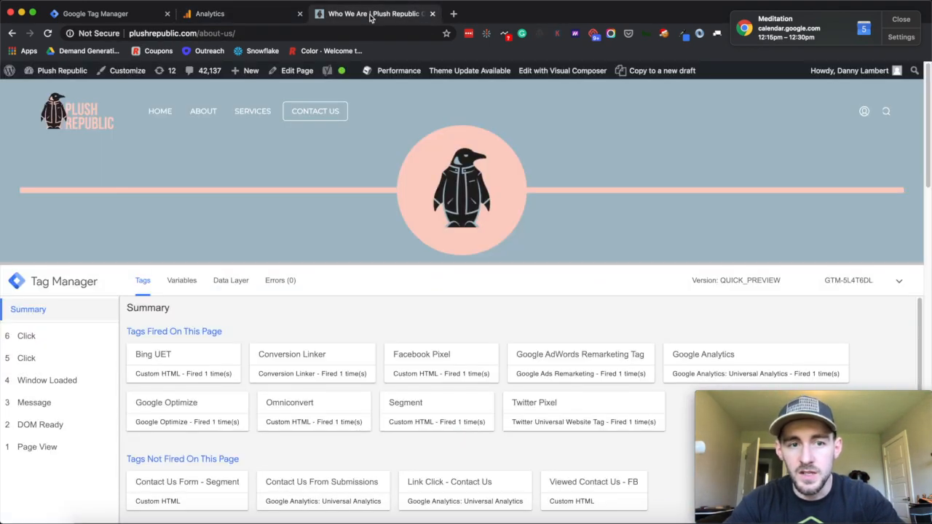
left_click(232, 21)
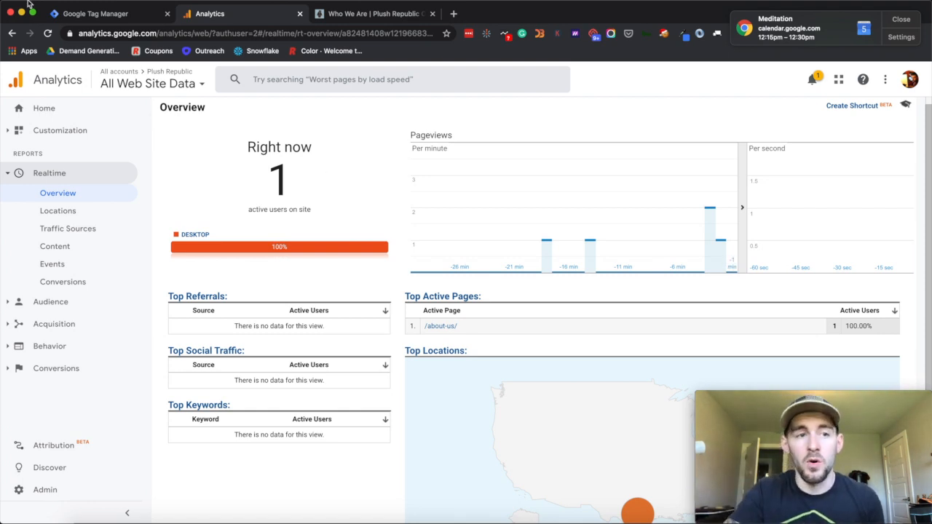
Return to Google Tag Manager, review the full configuration of the Google Analytics tag, and close it unchanged
left_click(84, 14)
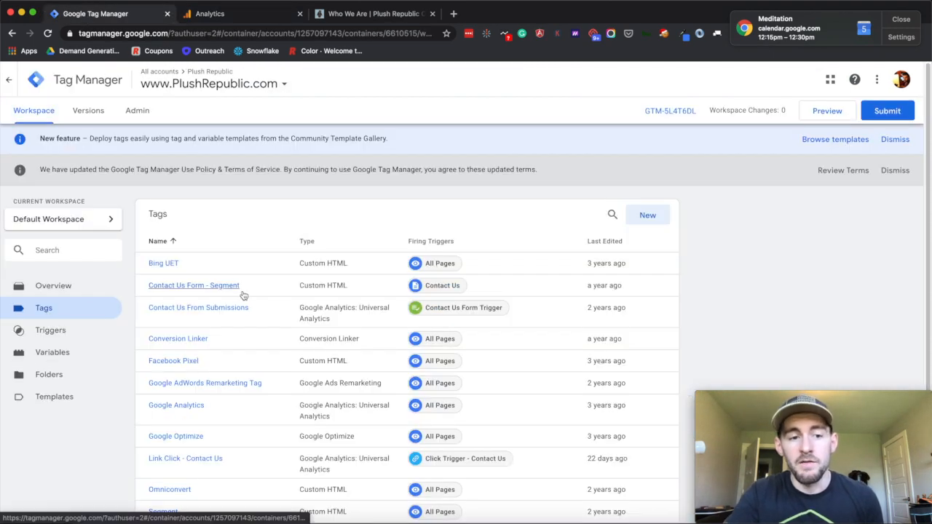
scroll(236, 361, "down", 2)
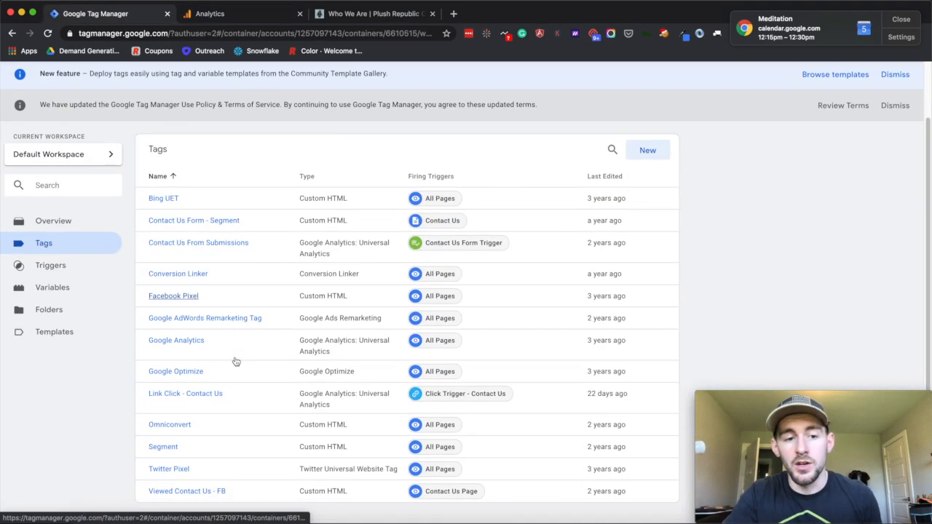
left_click(178, 344)
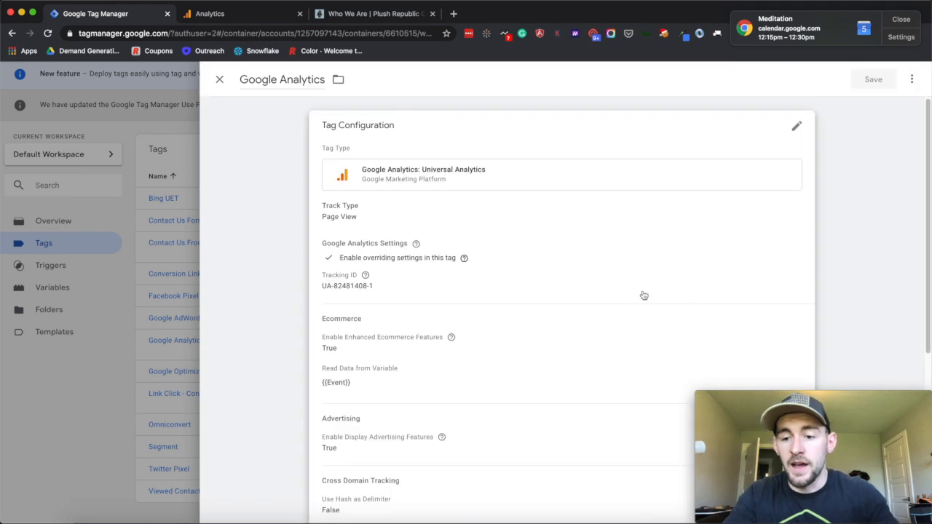
scroll(549, 376, "down", 1)
scroll(549, 376, "up", 1)
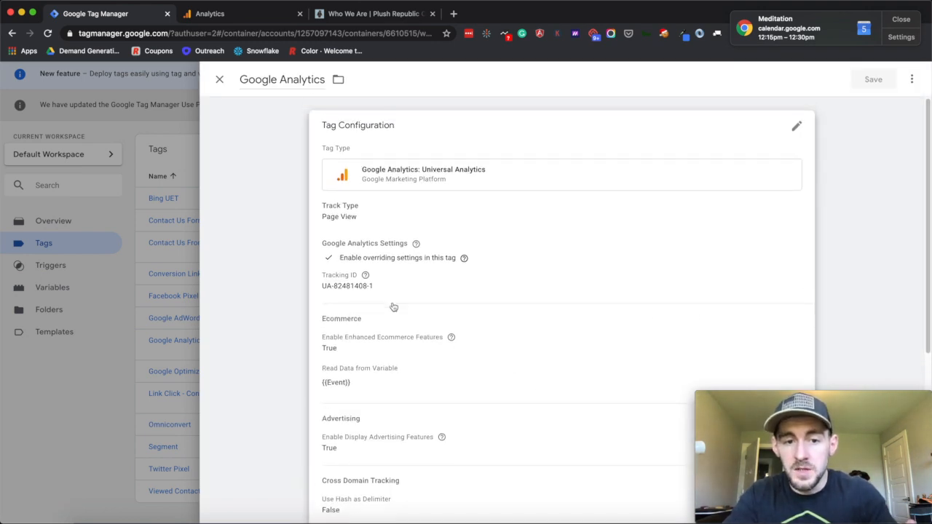
scroll(354, 291, "down", 5)
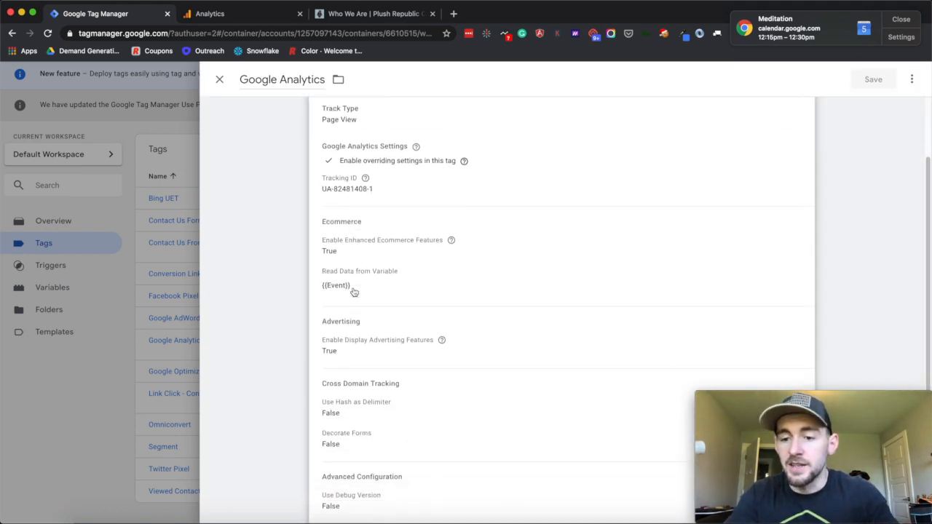
left_click(219, 79)
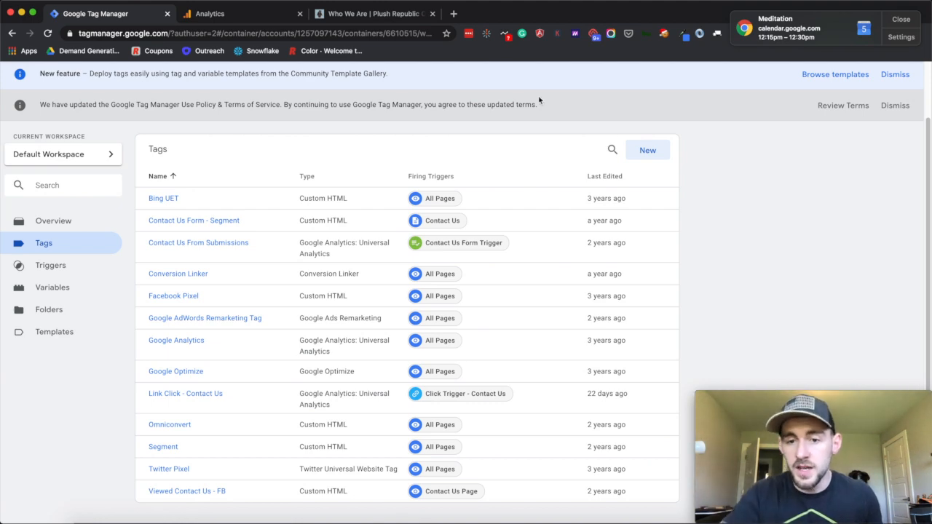
scroll(606, 202, "up", 2)
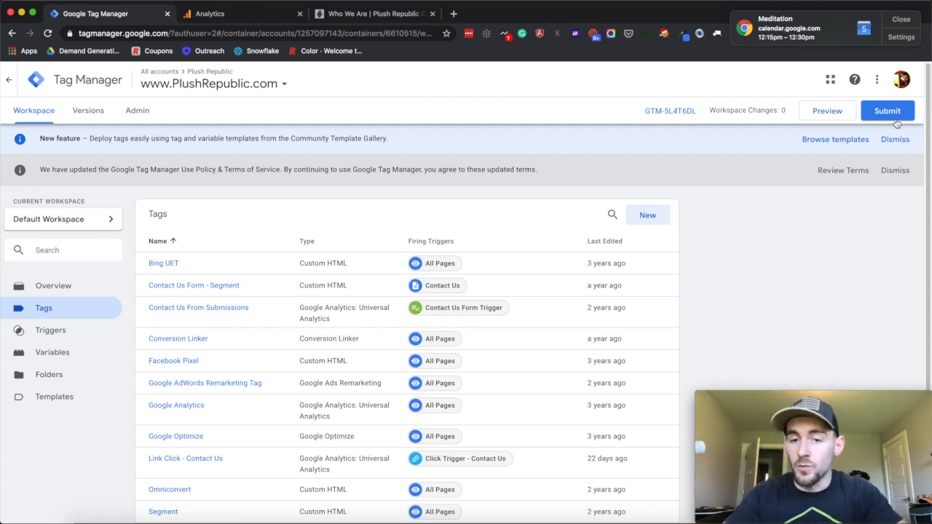
Switch back to Google Analytics and check the top active pages in the Realtime Overview report
left_click(241, 15)
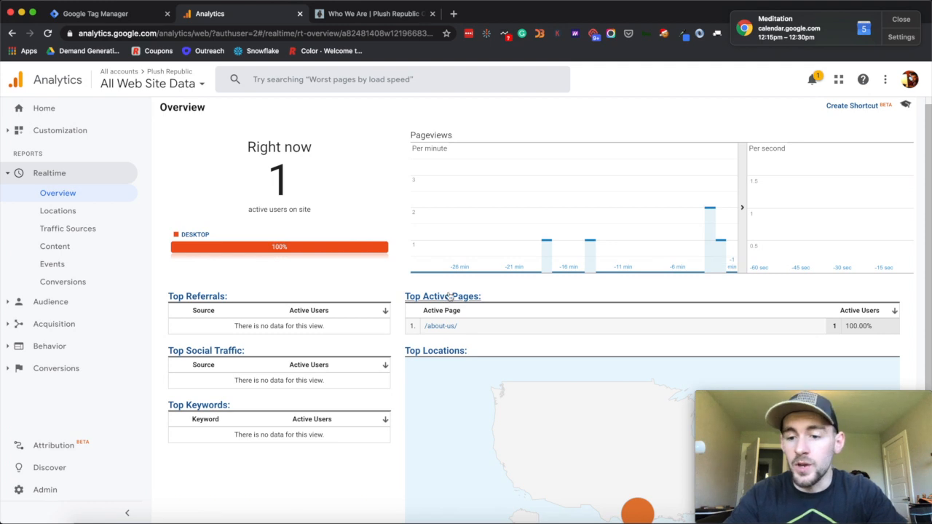